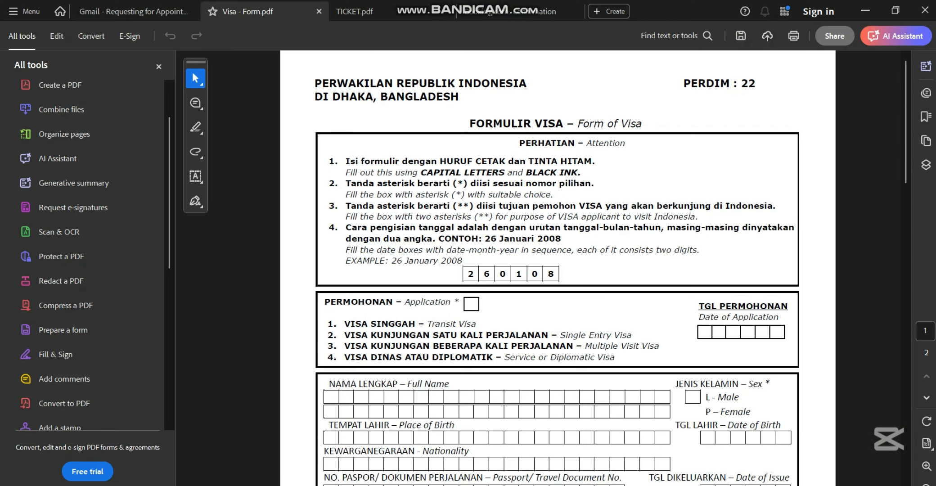
- Scroll through both visa form pages, then view the ticket and Bakung Sari Resort booking PDFs
scroll(558, 270, down, 9)
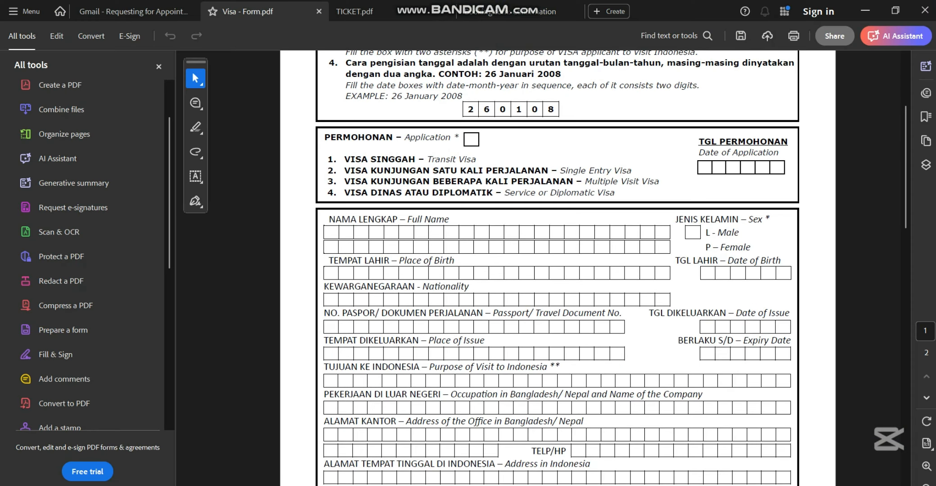
scroll(558, 270, down, 10)
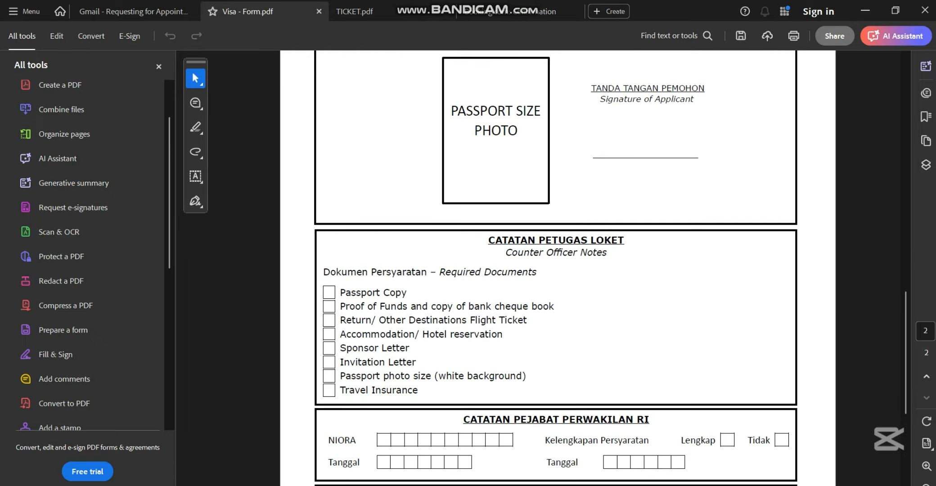
scroll(558, 270, down, 6)
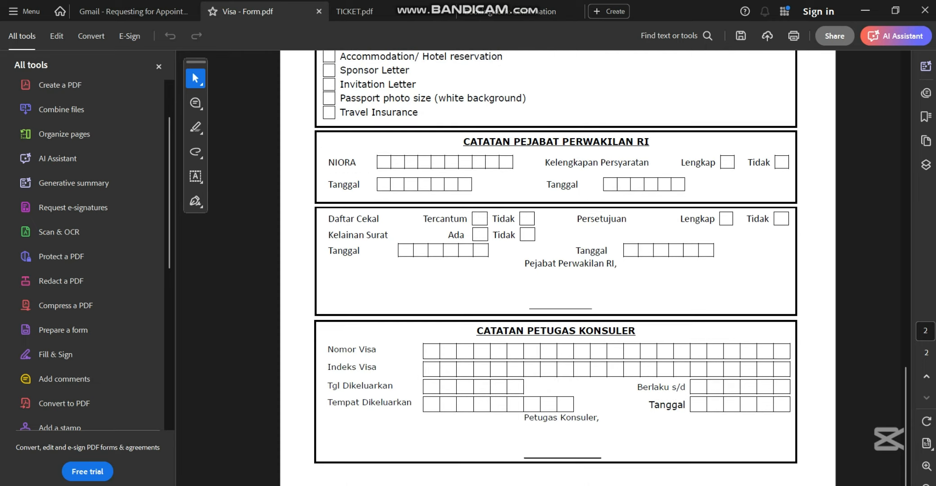
scroll(558, 269, up, 8)
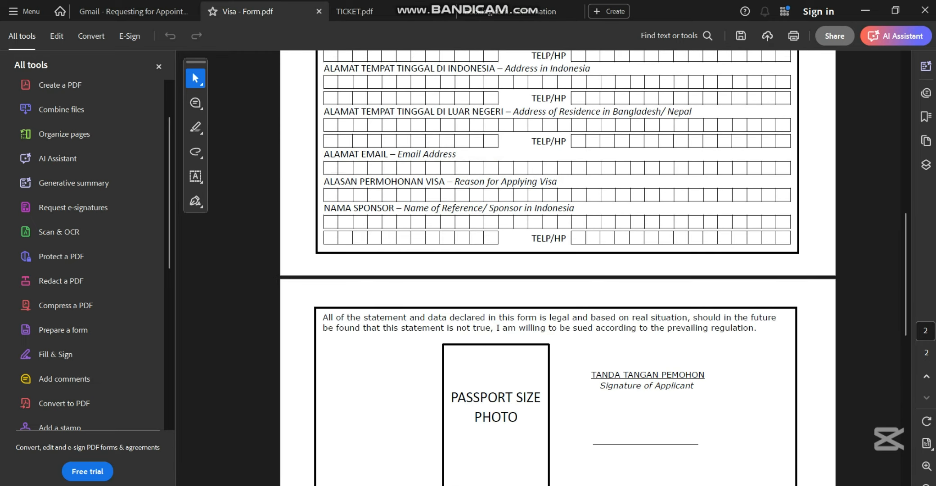
scroll(558, 270, up, 2)
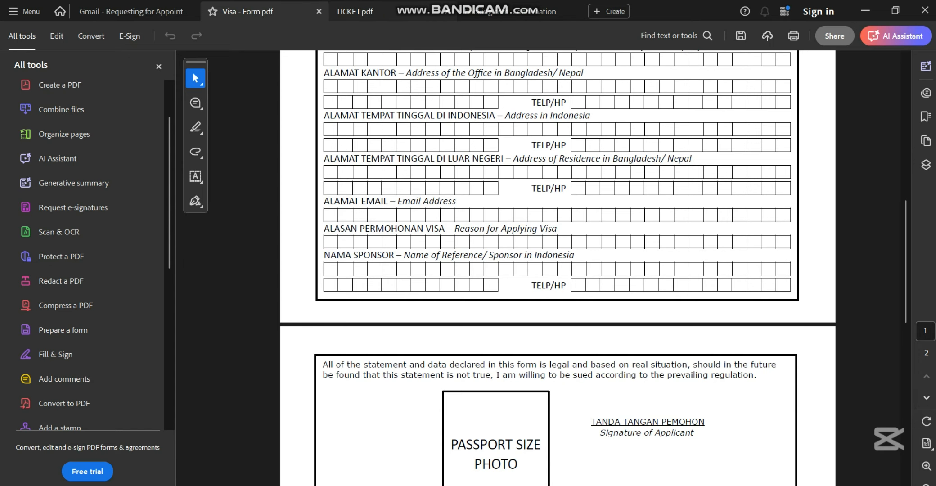
click(368, 13)
click(517, 12)
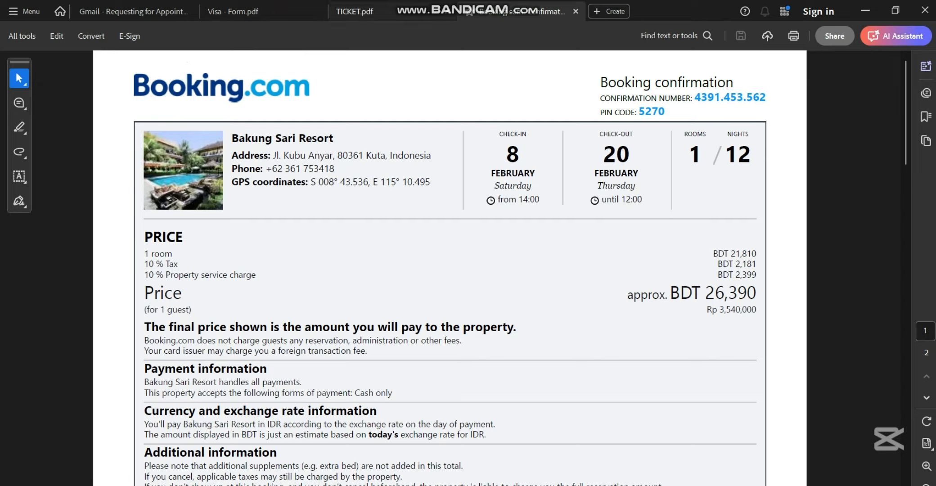
- Glance at the flight itinerary, then return to the Visa - Form.pdf and its tools list
click(360, 11)
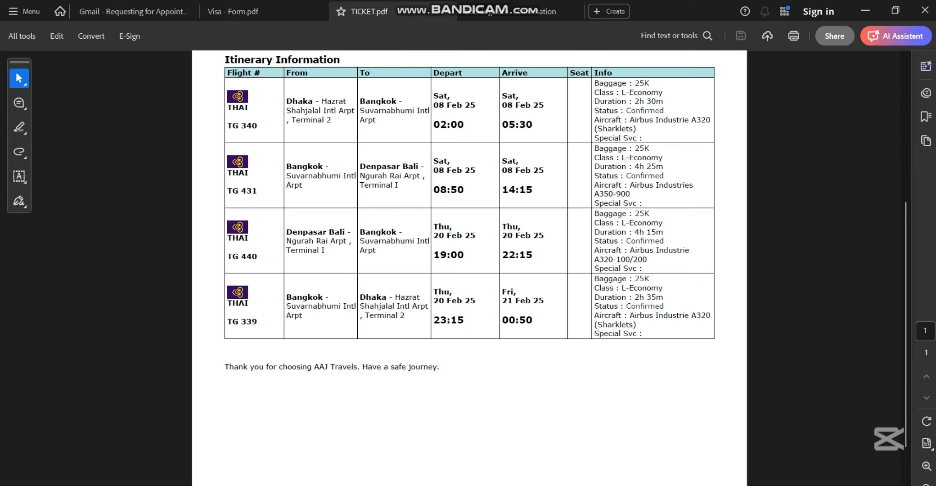
click(243, 12)
scroll(558, 267, up, 10)
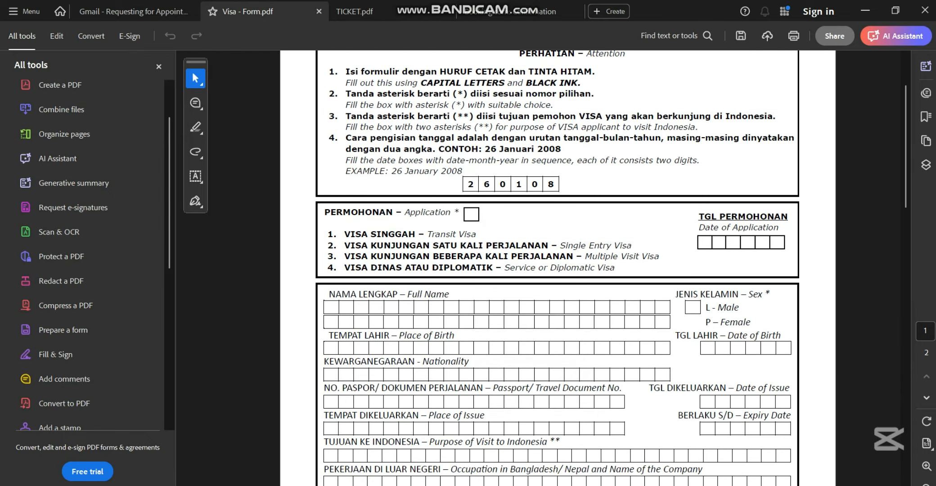
scroll(87, 178, down, 4)
- Start Fill & Sign and enter 2 in the Application box
click(55, 178)
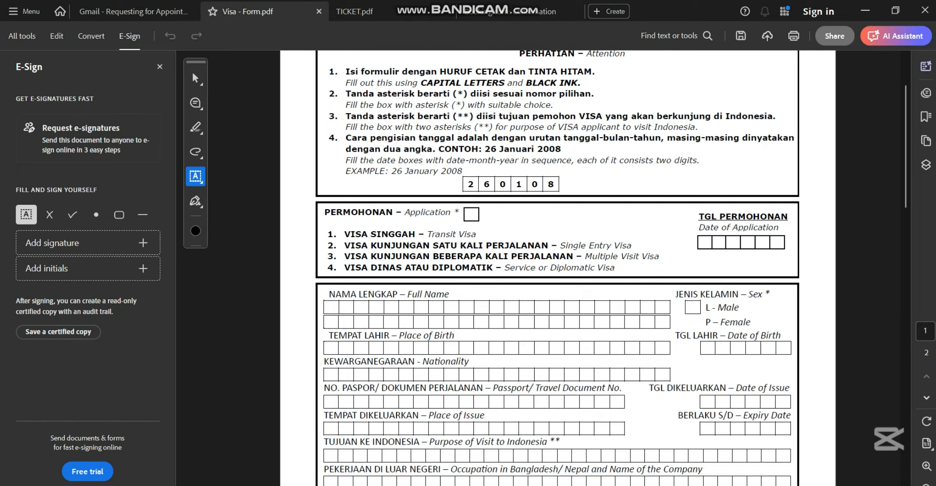
click(471, 215)
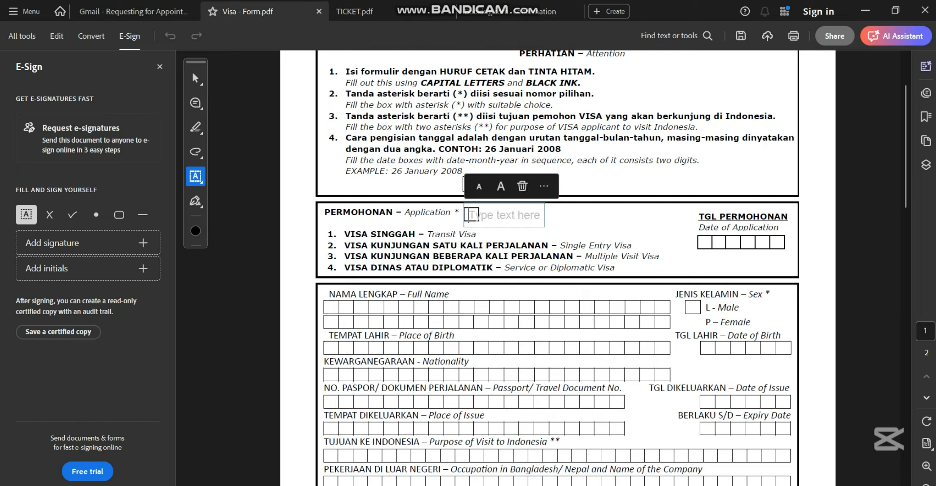
text(2)
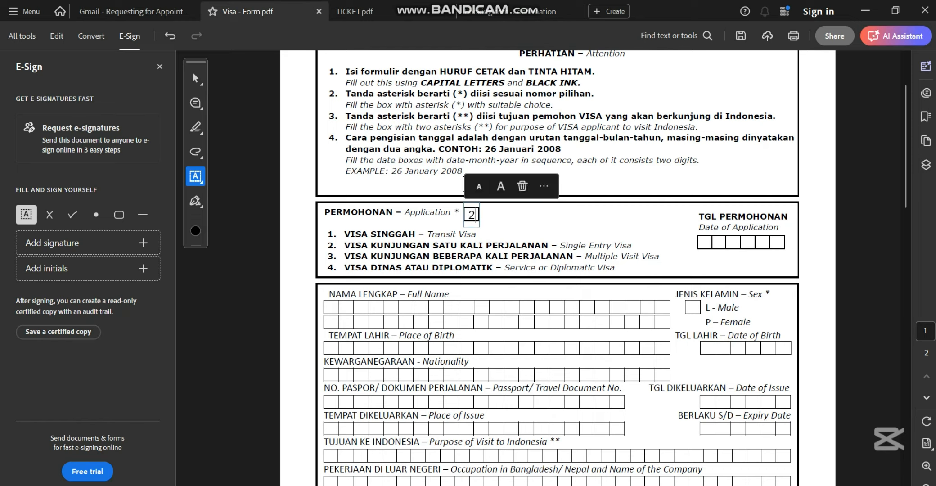
click(705, 242)
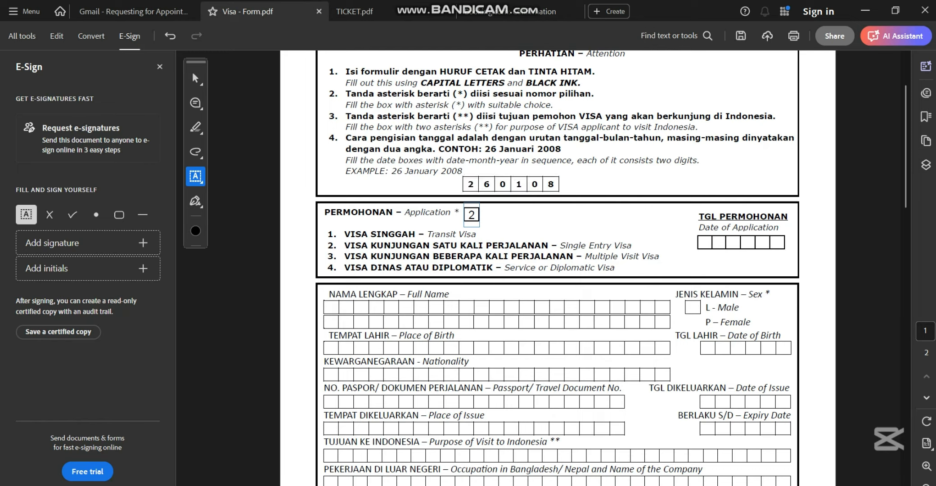
click(474, 215)
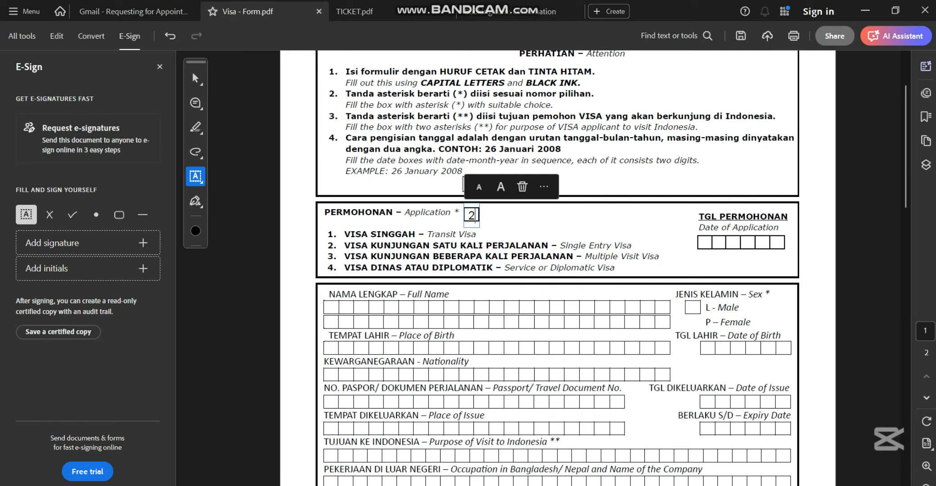
- Enter 19 01 25 in the Date of Application boxes
click(715, 242)
click(715, 242)
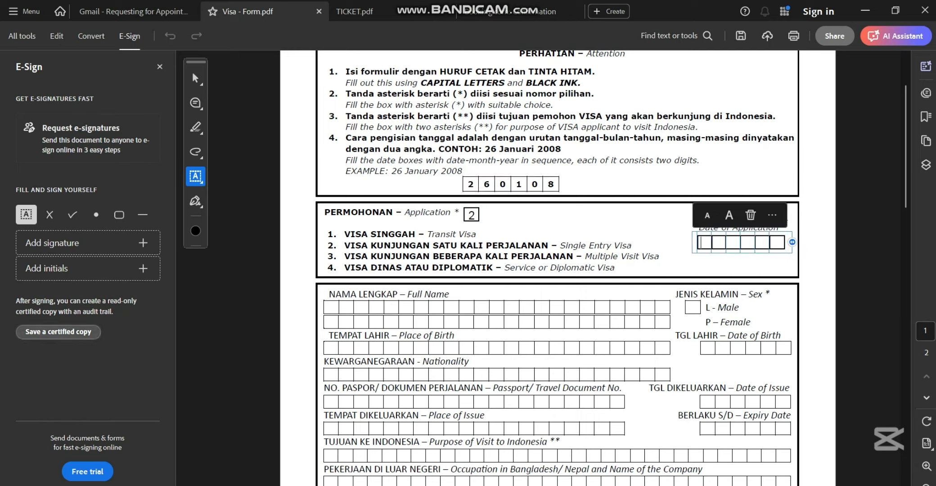
text(19)
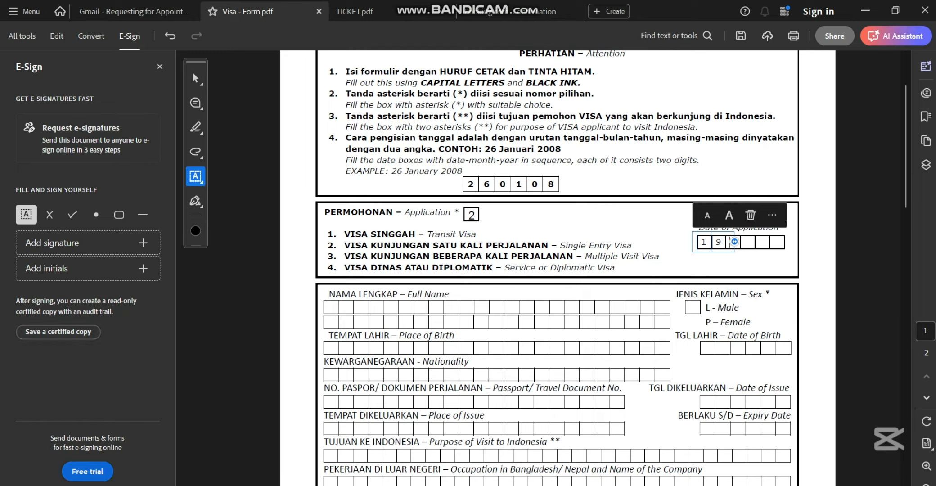
text(0)
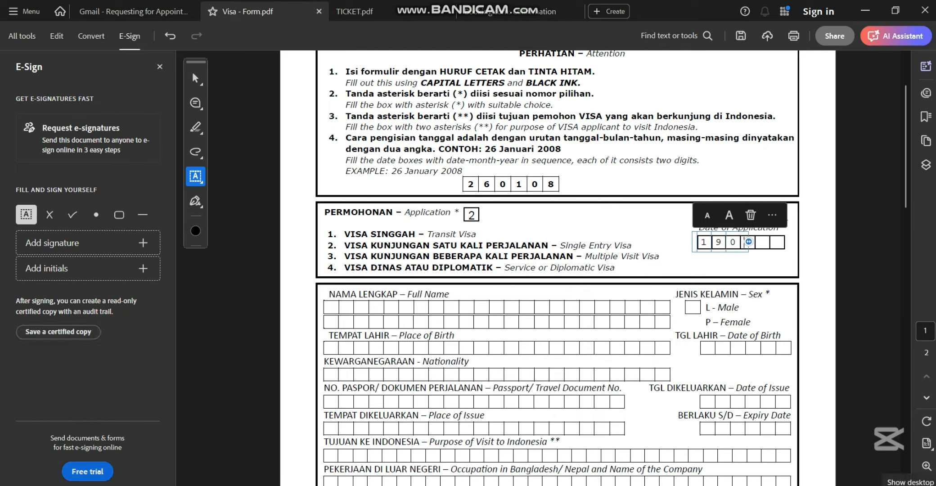
text(125)
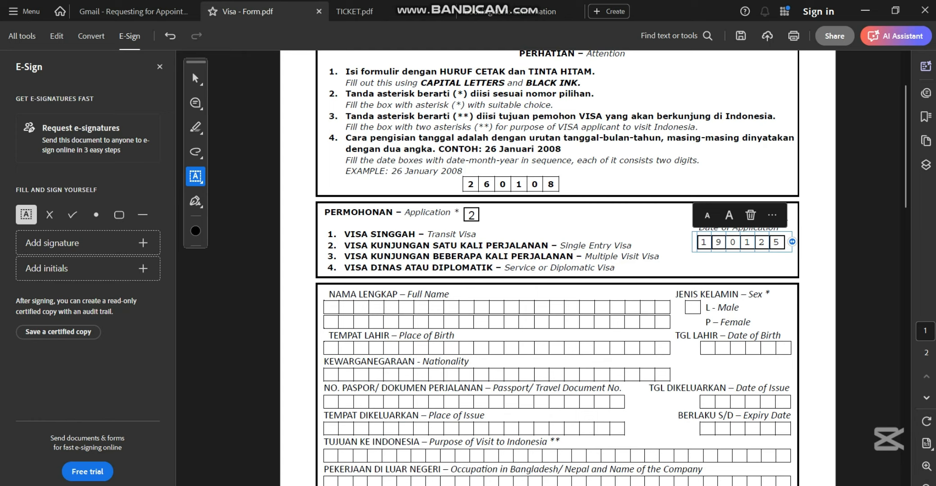
scroll(558, 263, down, 1)
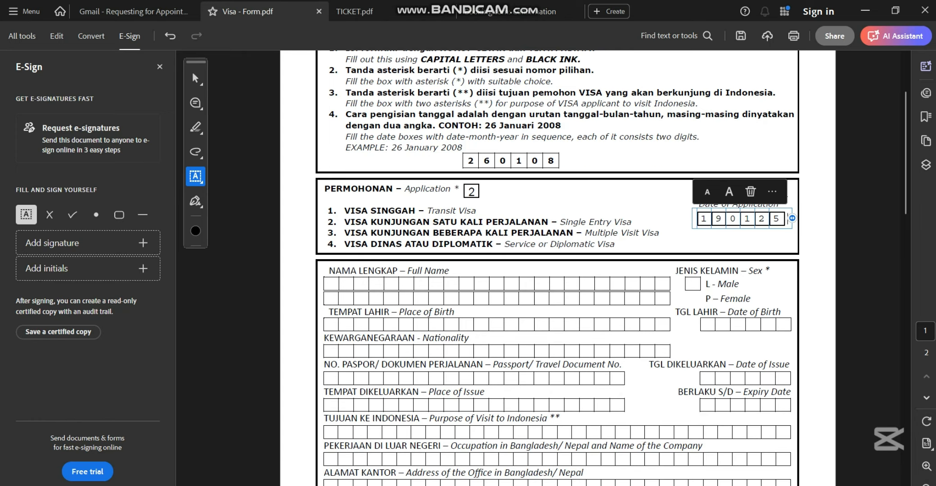
- Enter the applicant's full name in the Full Name row
click(333, 284)
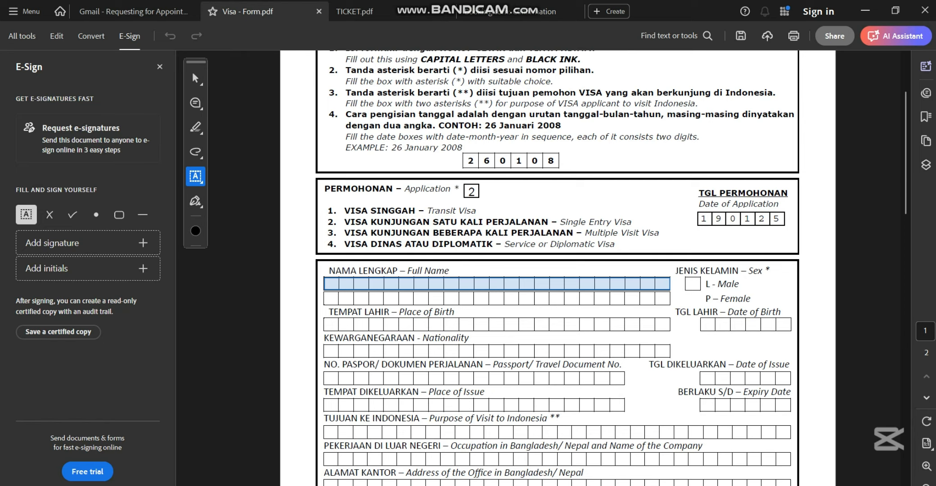
click(497, 284)
mouse_move(645, 485)
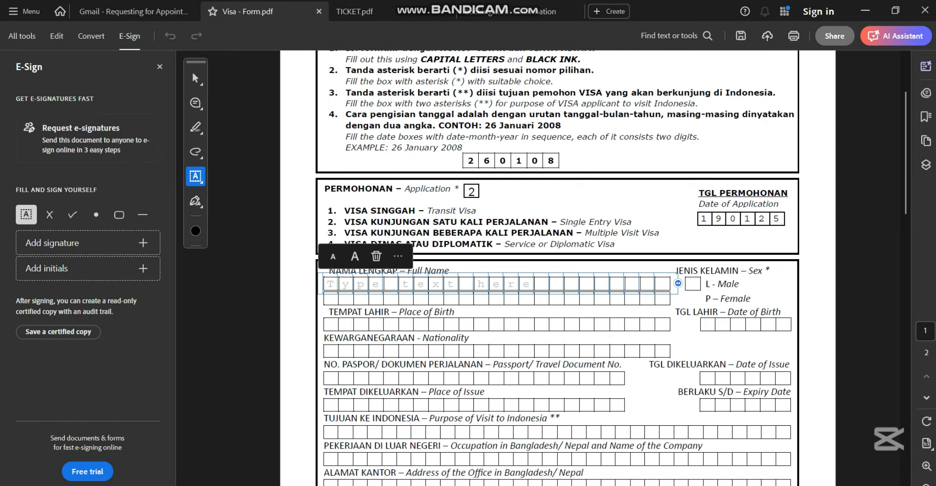
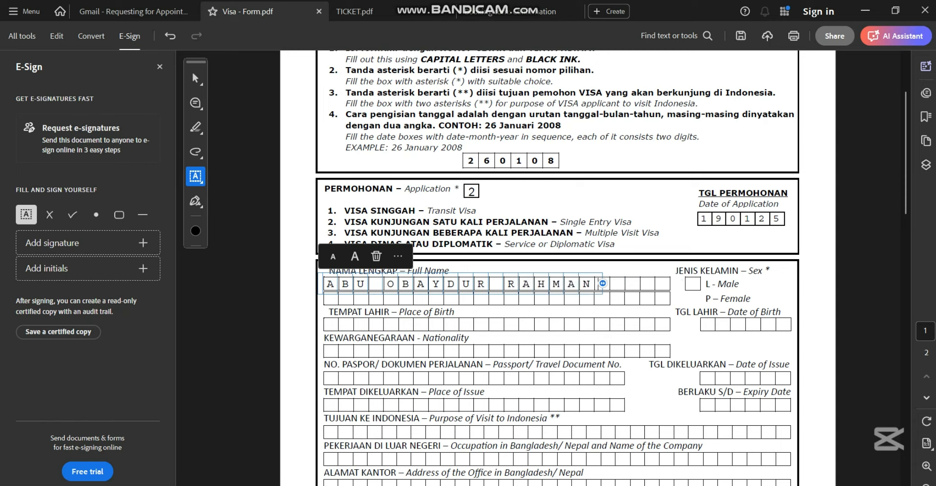
- Mark the Sex box as L for male, correcting the mistyped letters
click(692, 284)
text(L)
key(BackSpace)
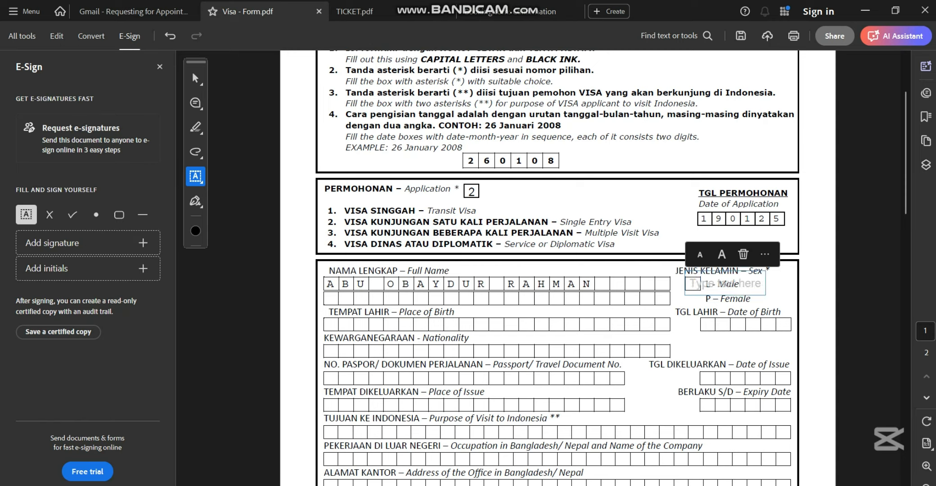
text(P)
key(BackSpace)
text(L)
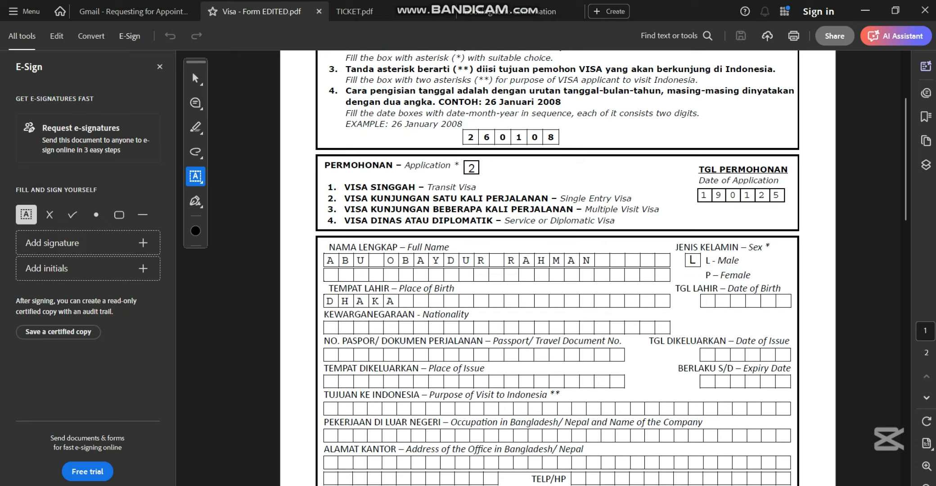
click(361, 300)
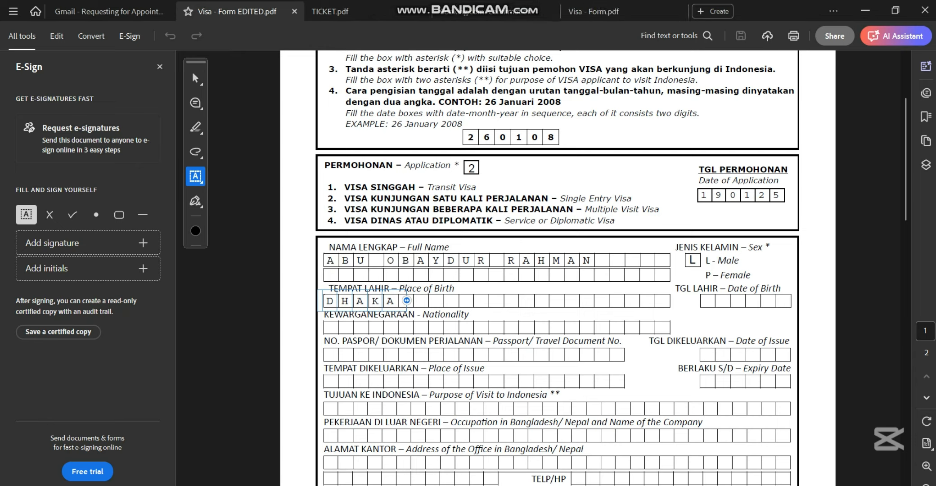
- Enter the applicant's date of birth and nationality BANGLADESHI
click(738, 300)
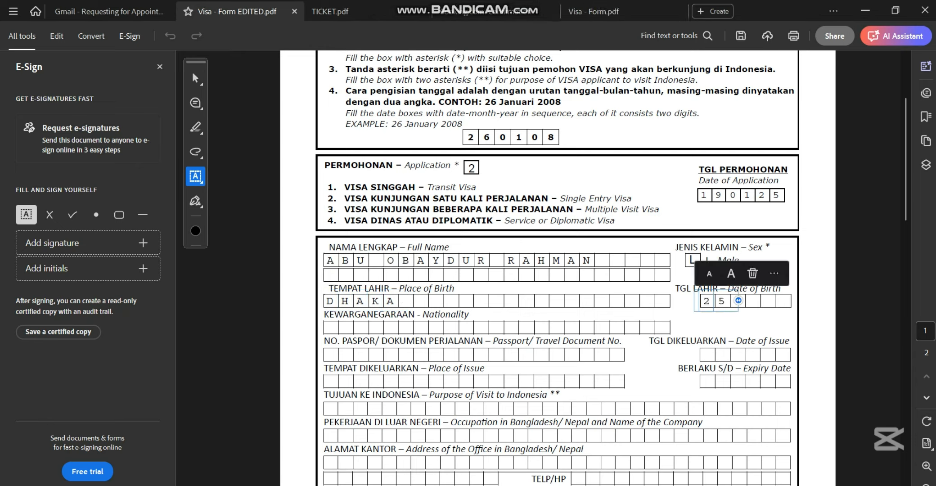
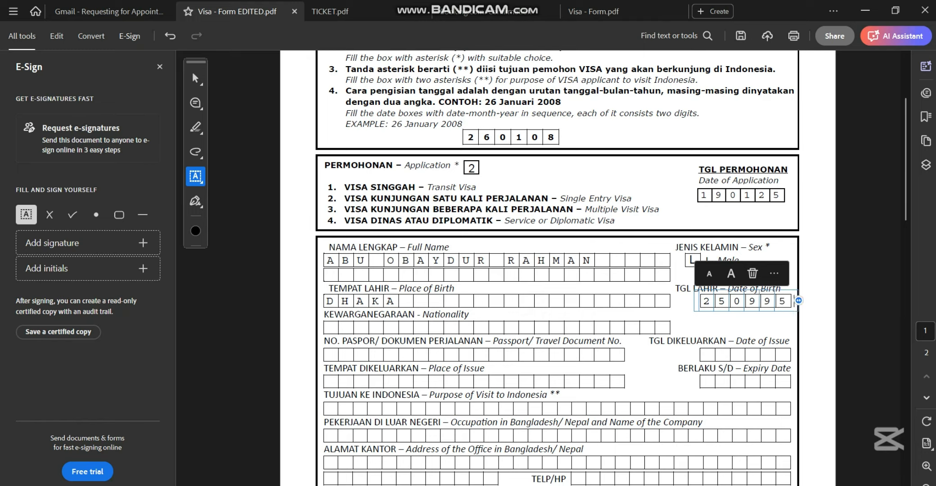
click(331, 328)
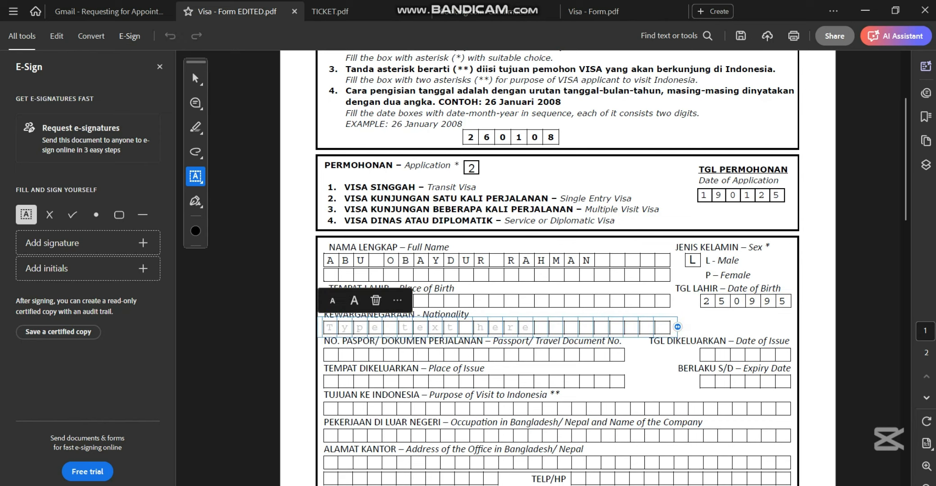
text(bang)
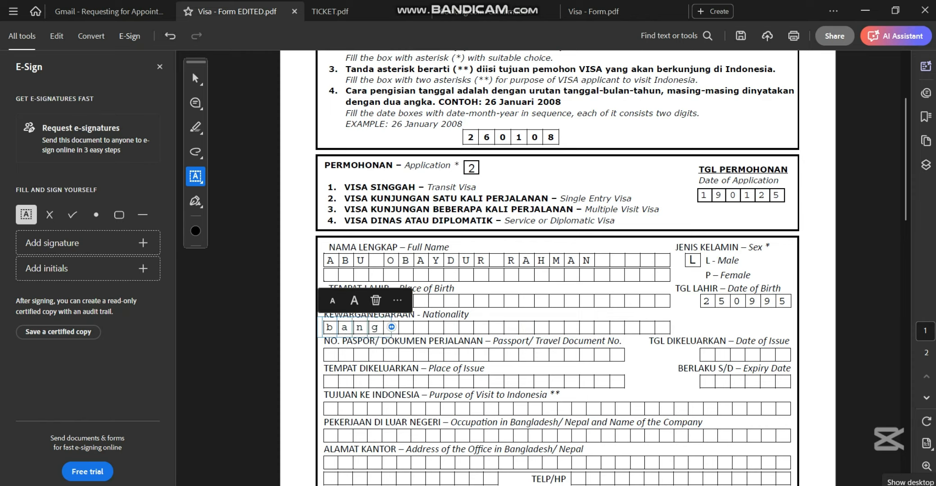
key(BackSpace)
key(BackSpace)
key(BackSpace)
key(BackSpace)
text(BA)
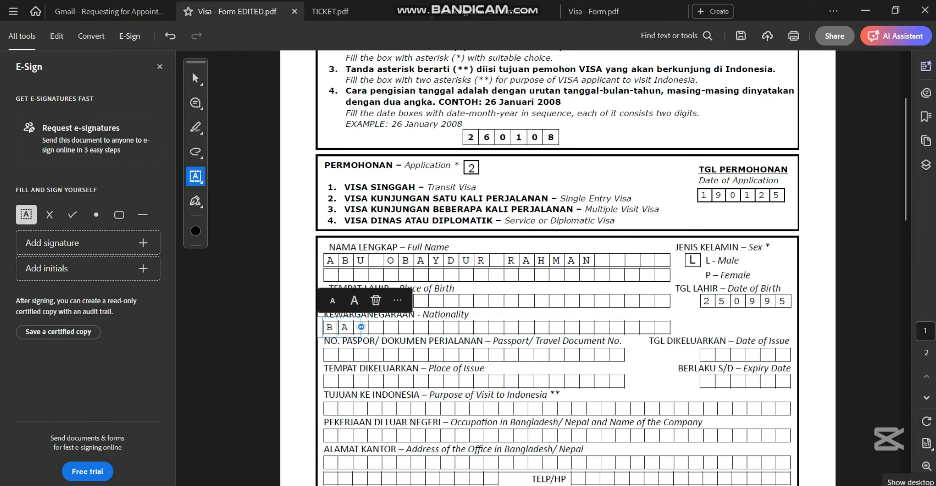
text(NGLADESHI)
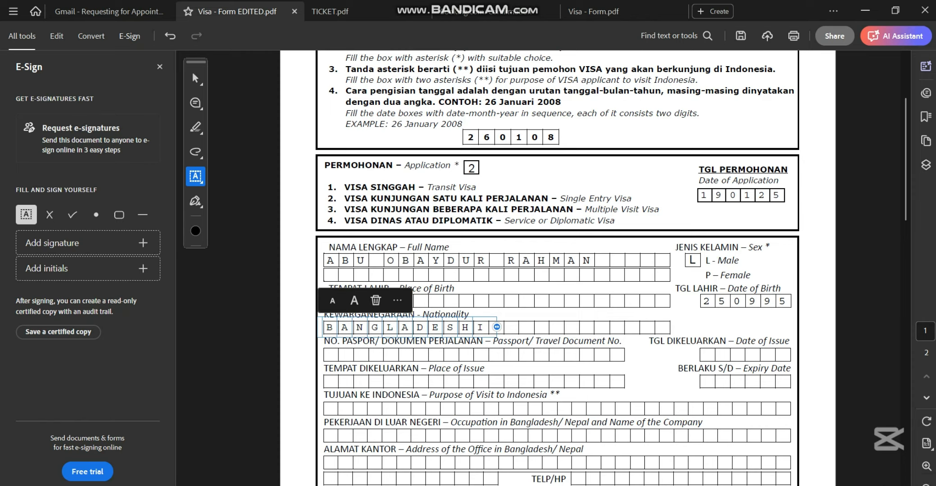
- Enter the passport number and the issue date 240423
click(330, 354)
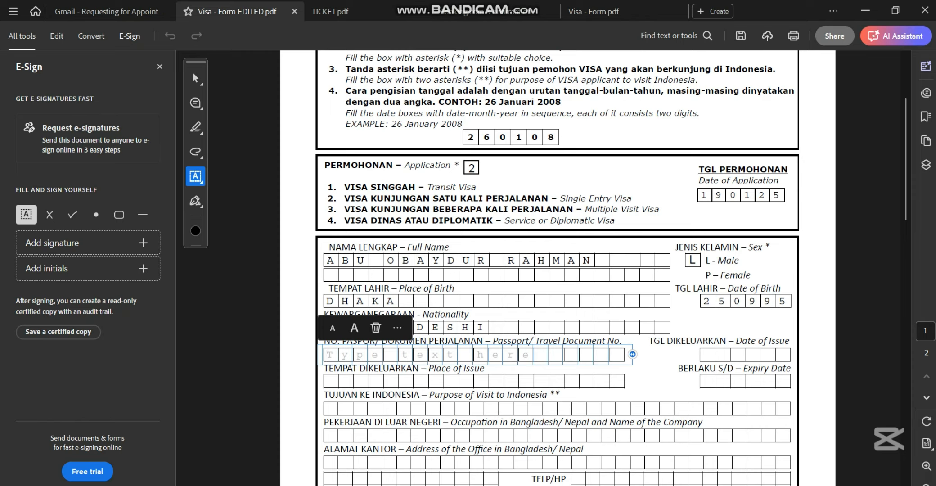
text(a)
key(BackSpace)
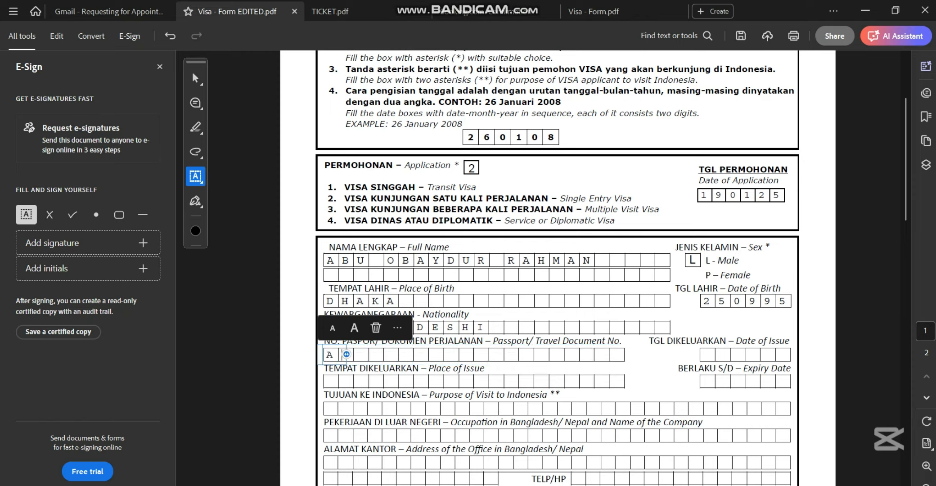
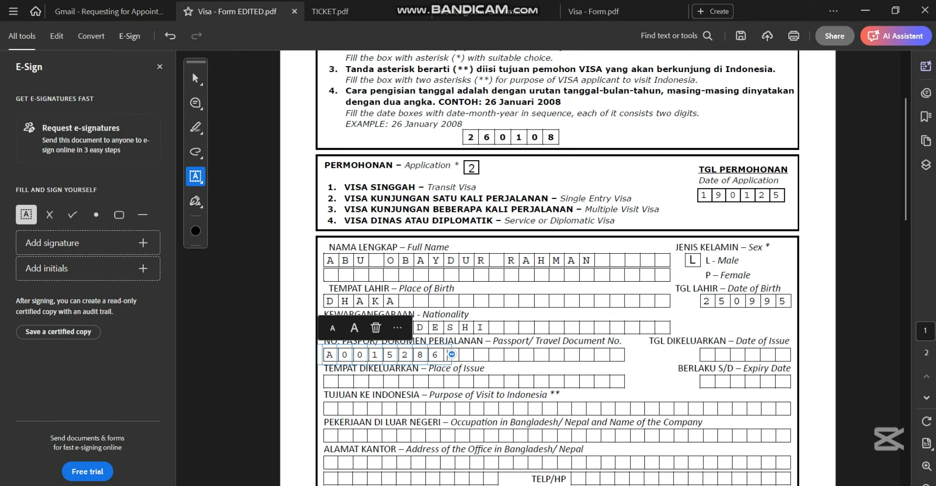
click(708, 354)
click(708, 355)
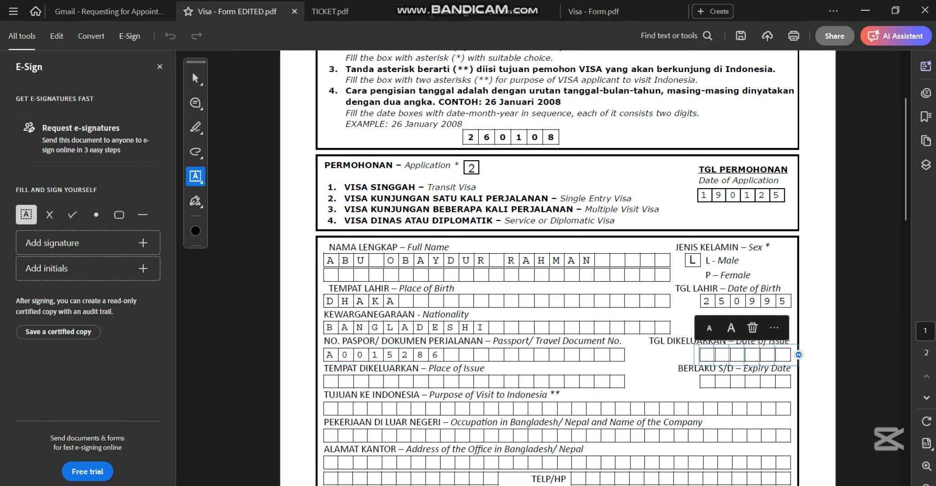
text(24)
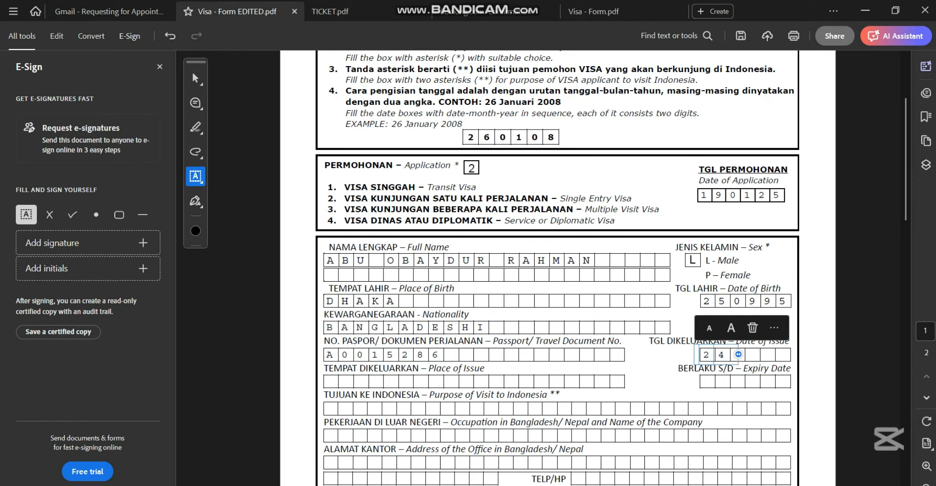
text(0423)
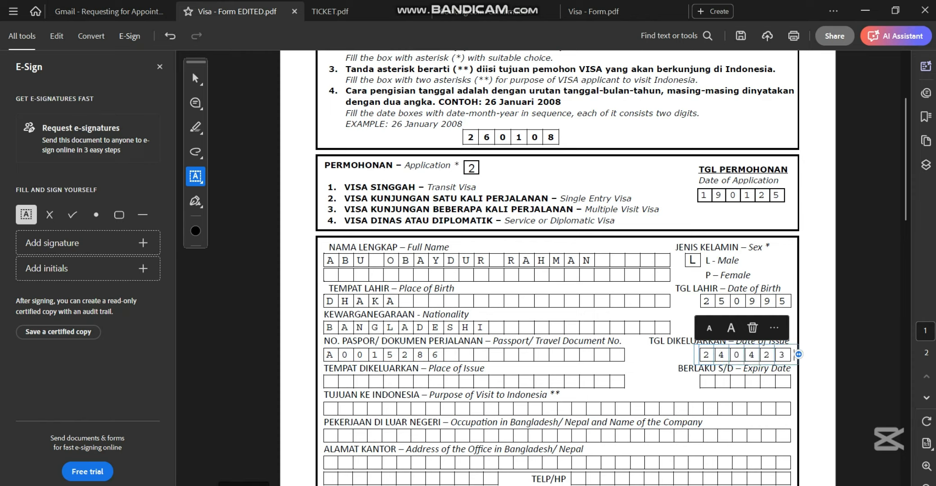
- Enter DHAKA as place of issue and 230433 as expiry date, then save
click(330, 381)
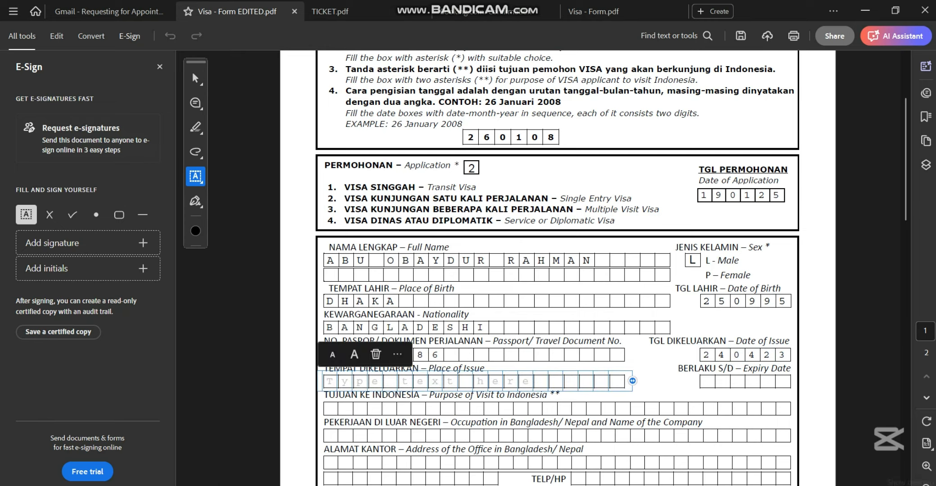
text(DHAKA)
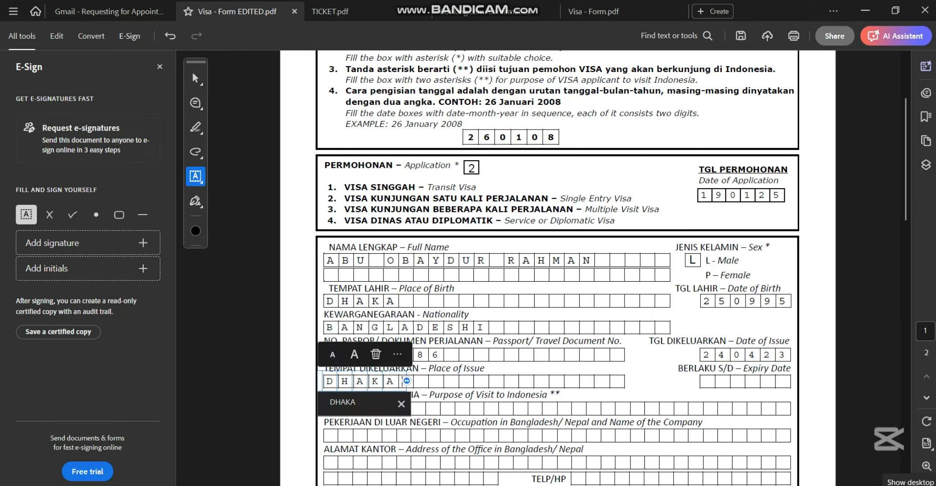
click(737, 381)
click(738, 381)
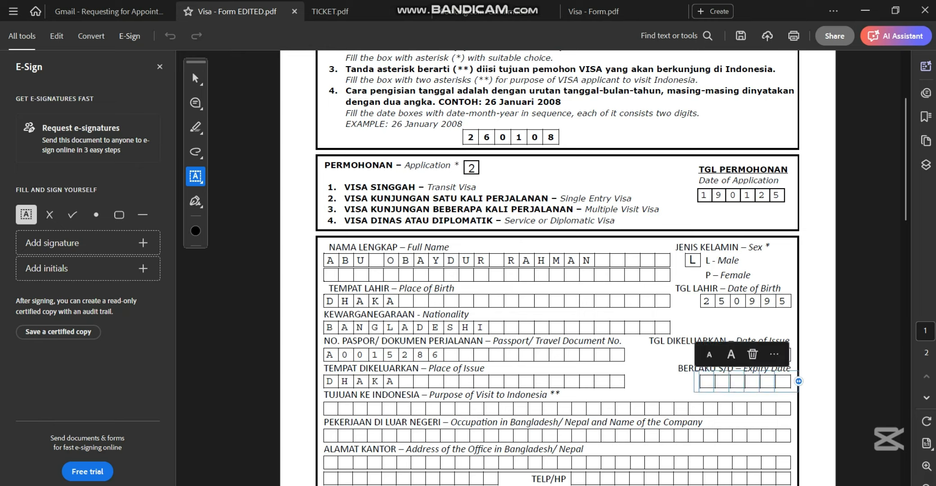
key(Escape)
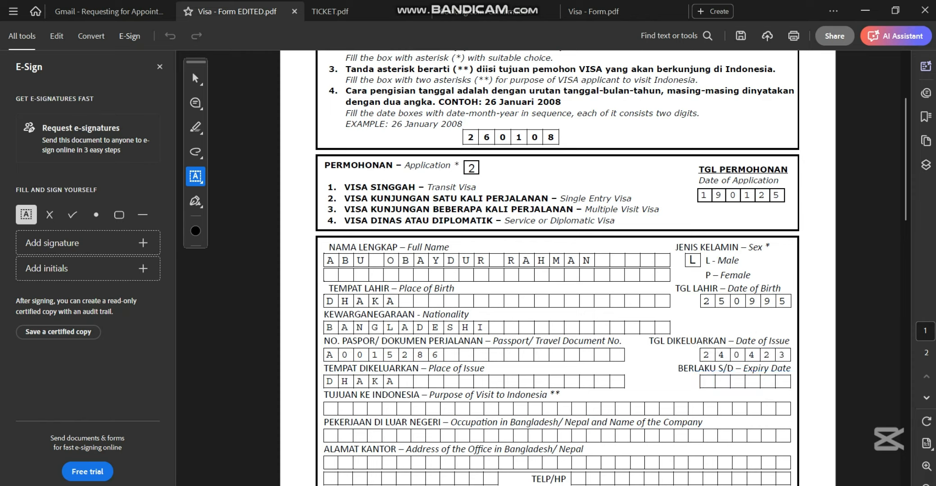
click(745, 381)
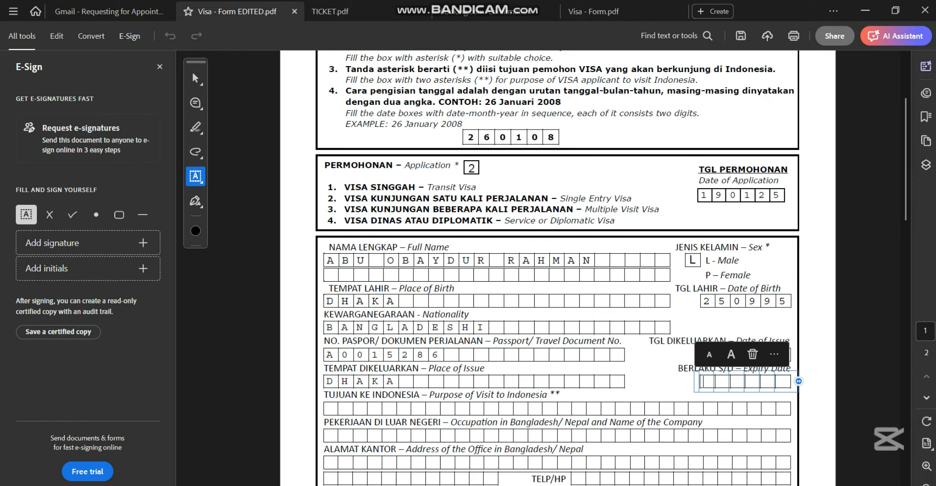
text(230433)
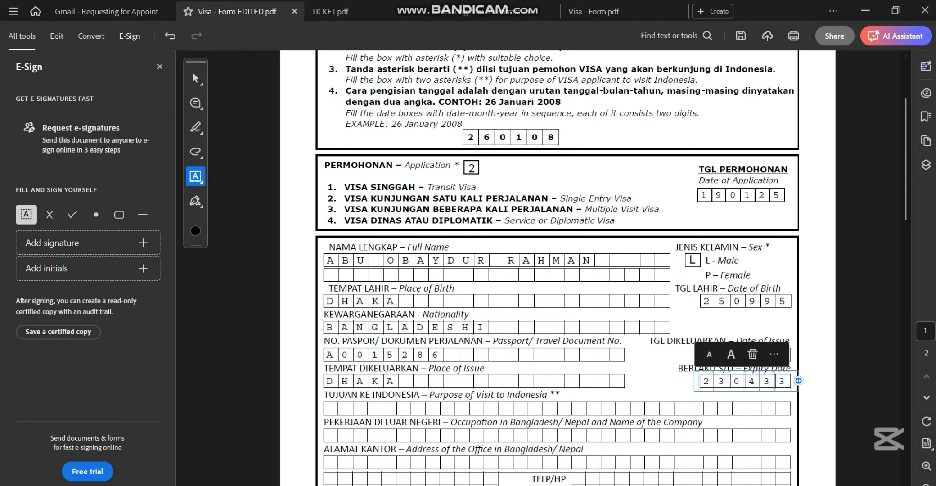
key(ctrl+s)
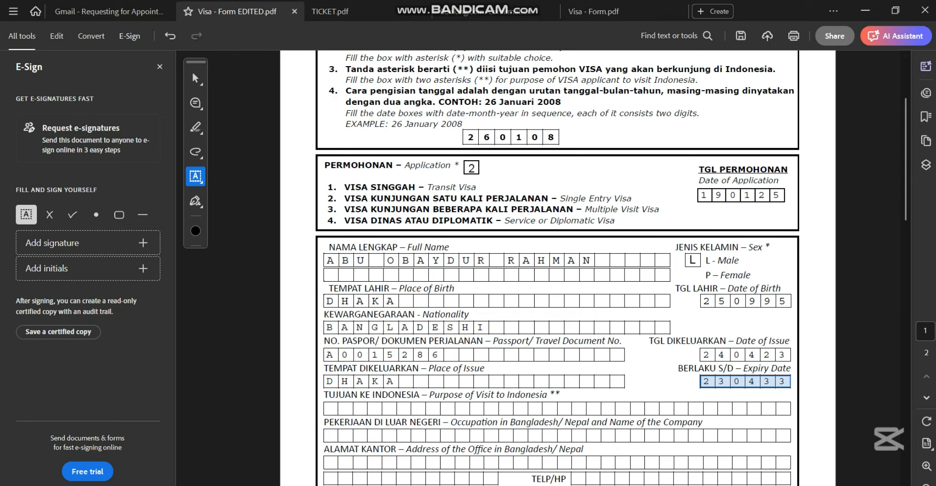
- Enter TOURISM as the purpose of visit
scroll(558, 270, down, 1)
scroll(674, 340, down, 6)
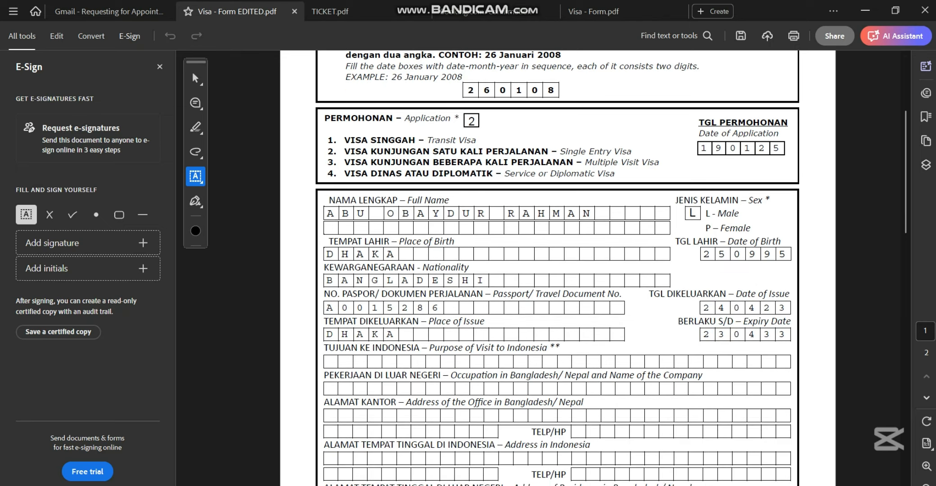
scroll(557, 270, down, 1)
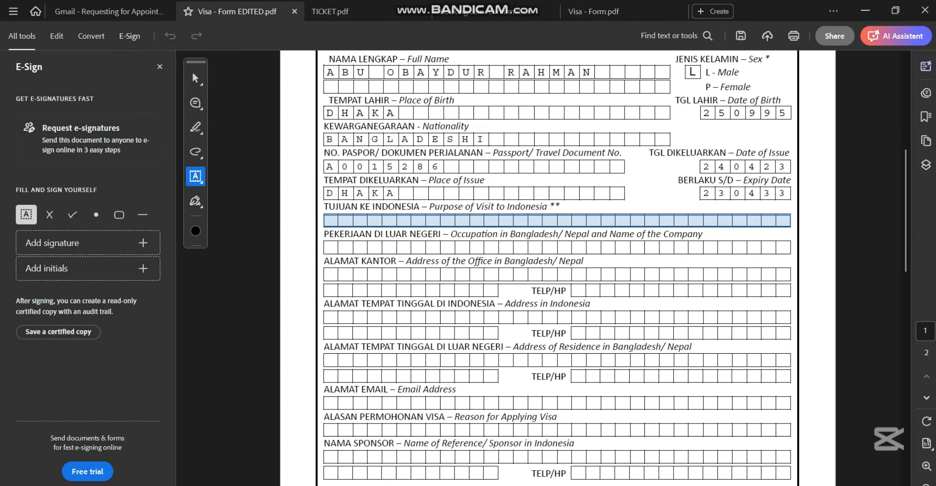
click(331, 220)
text(T)
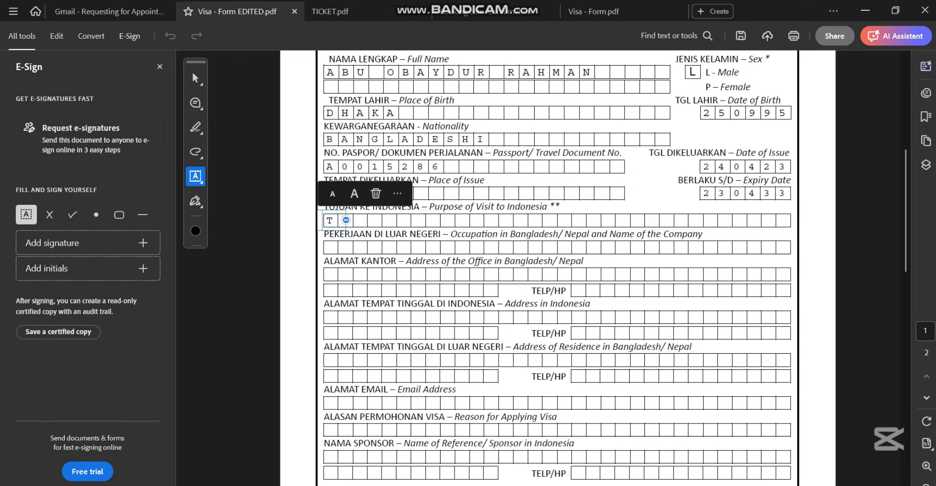
text(OURISM)
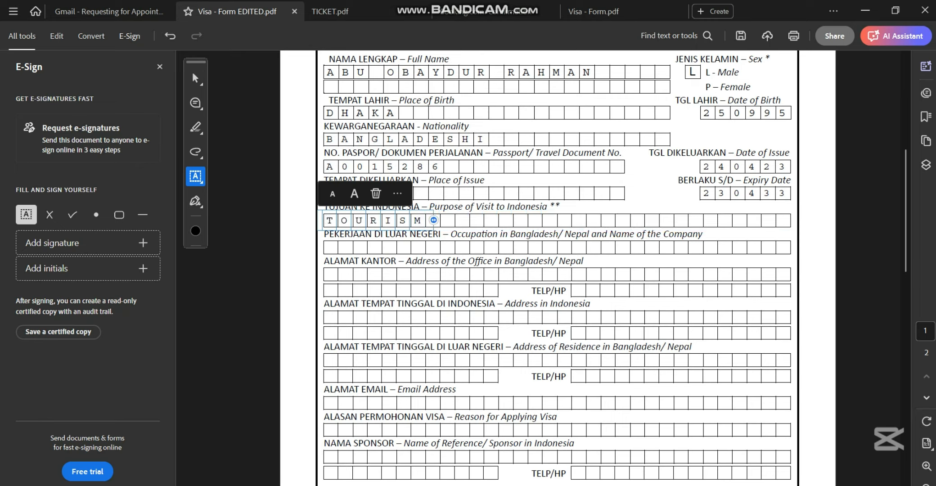
- Enter PRIVATE SERVICE, ARBA GLOBAL as the occupation, replacing the mistyped BUSINES
click(331, 248)
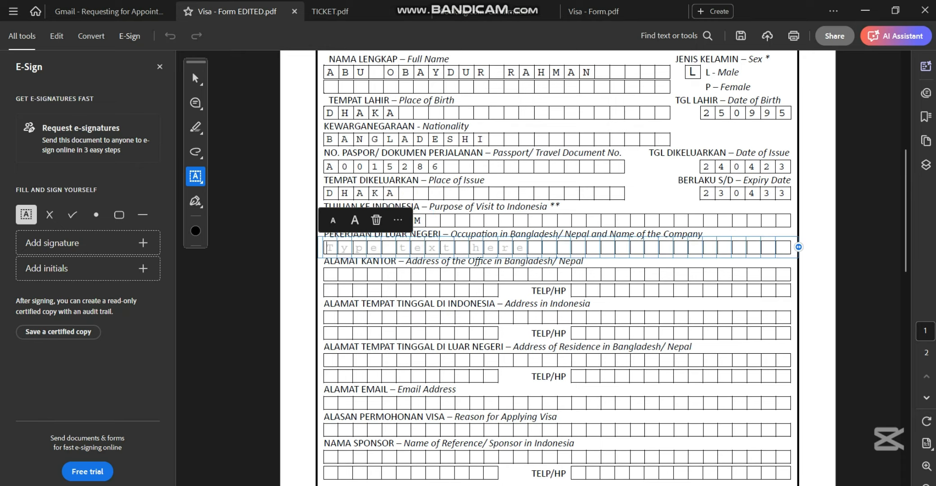
text(B)
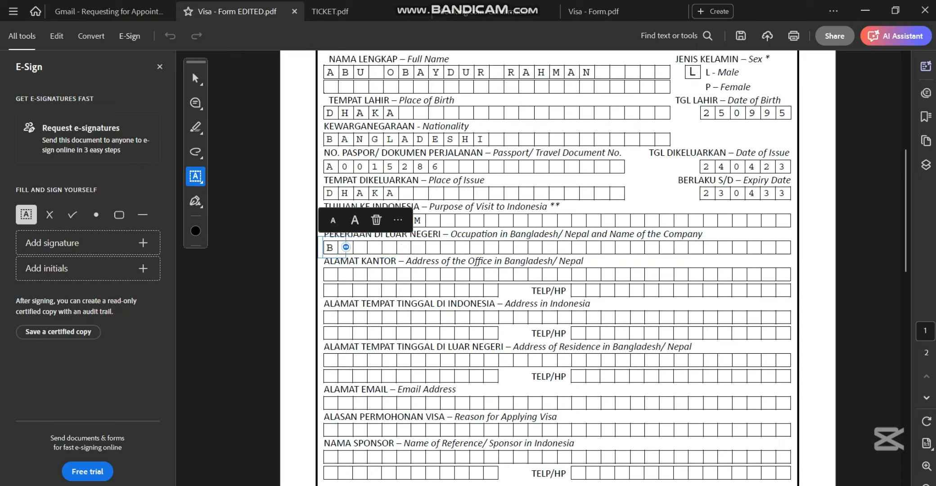
text(USINES)
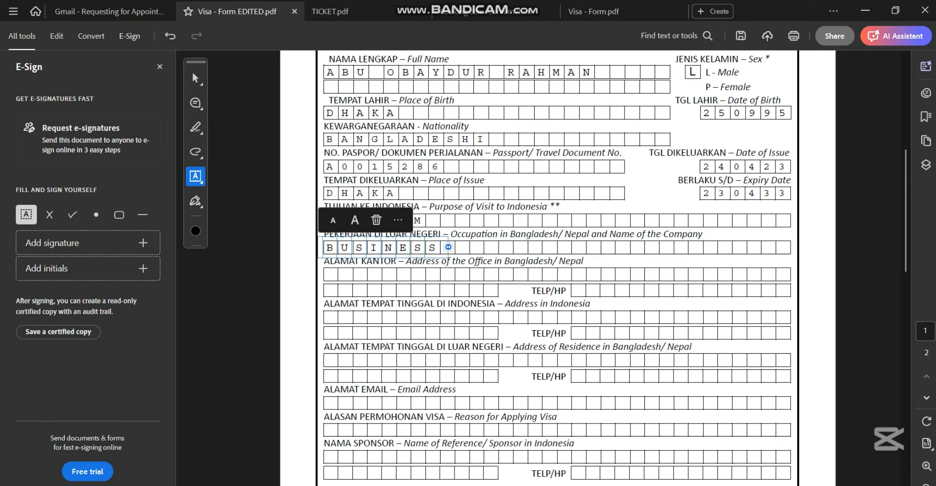
key(BackSpace)
key(BackSpace)
key(BackSpace)
key(BackSpace)
key(BackSpace)
key(BackSpace)
key(BackSpace)
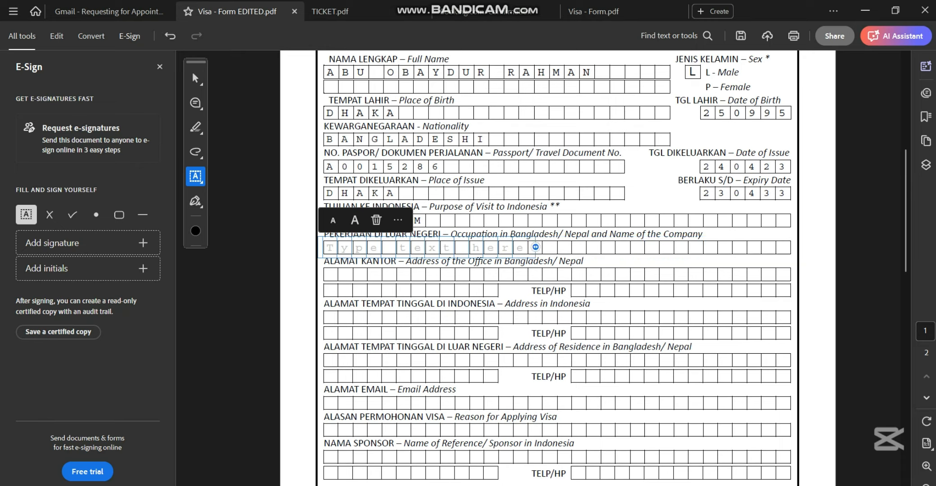
text(PRIVATE S)
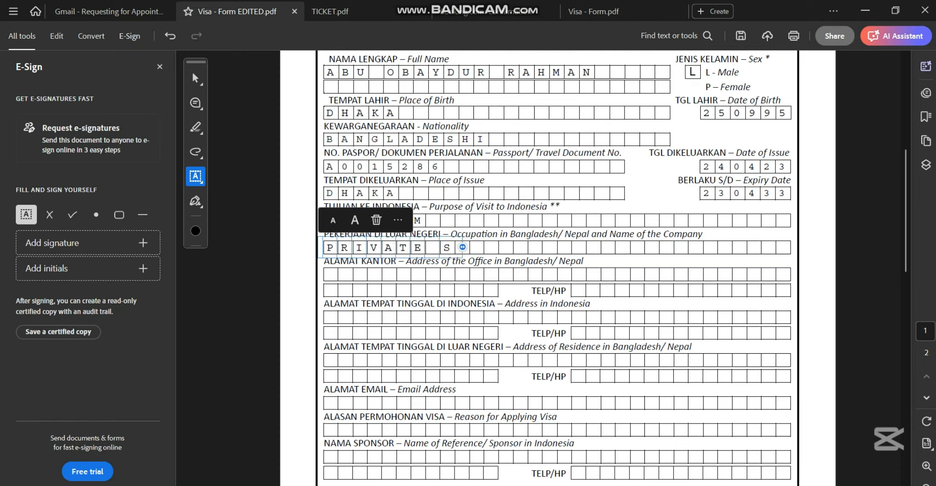
text(ERVICE, )
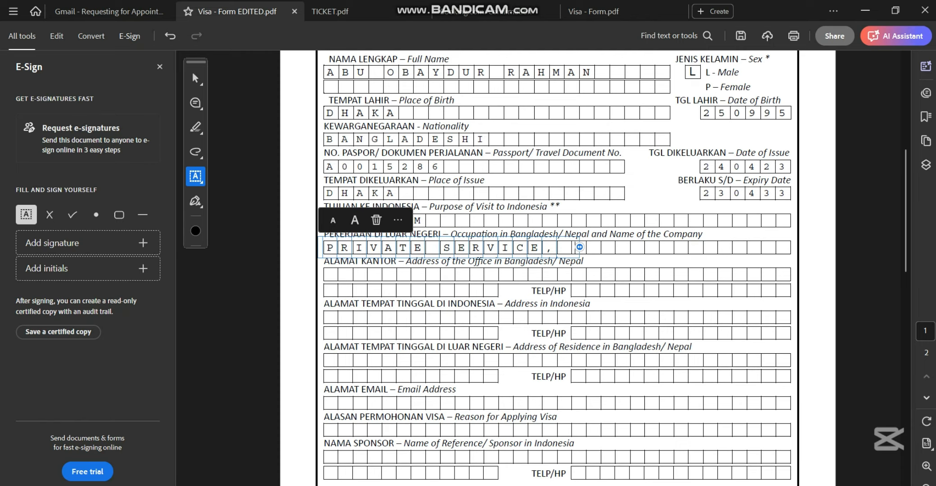
text(ARBA GLOBAL)
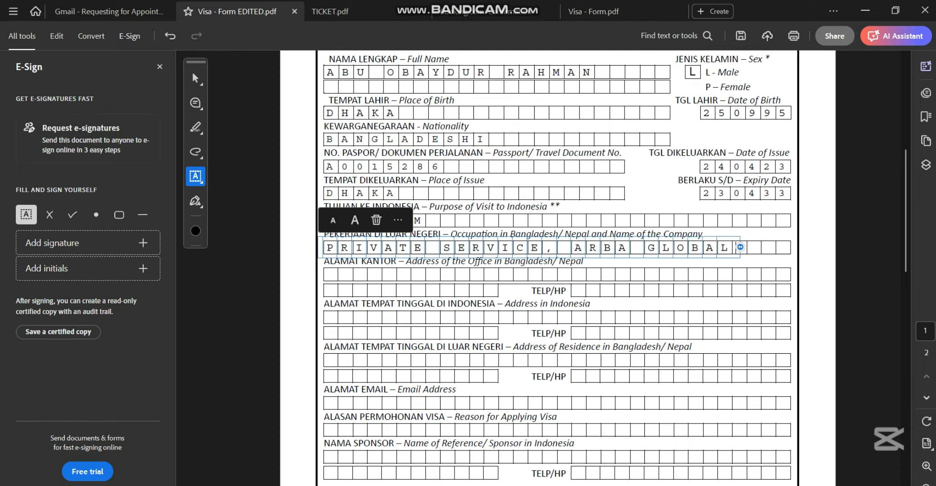
key(Tab)
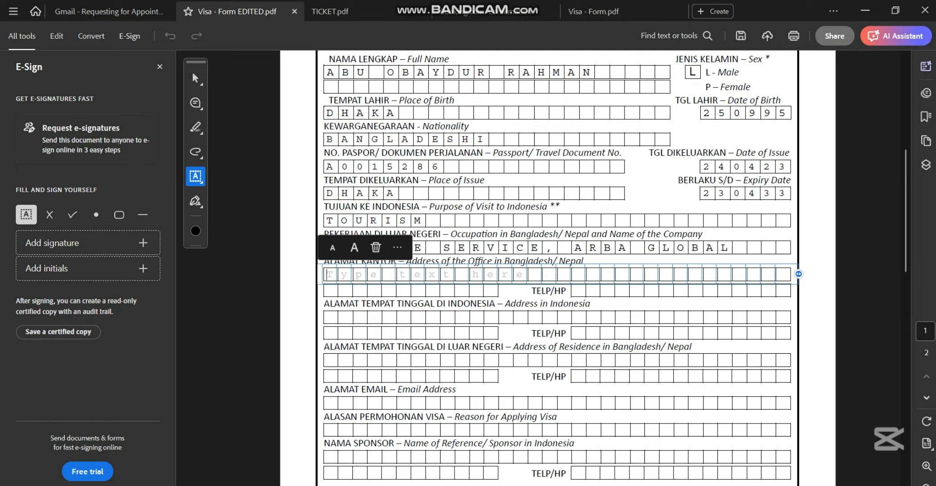
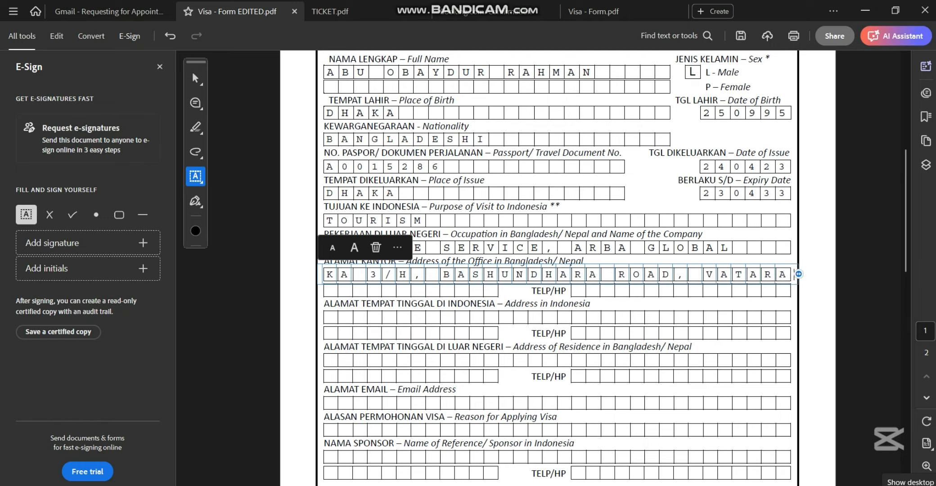
- Type the office street address with DHAKA on the second line, then the office phone number
key(Return)
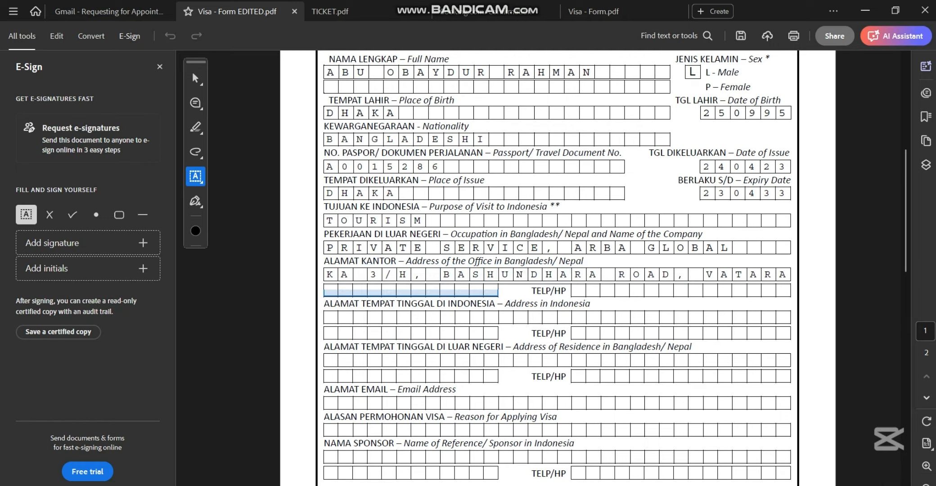
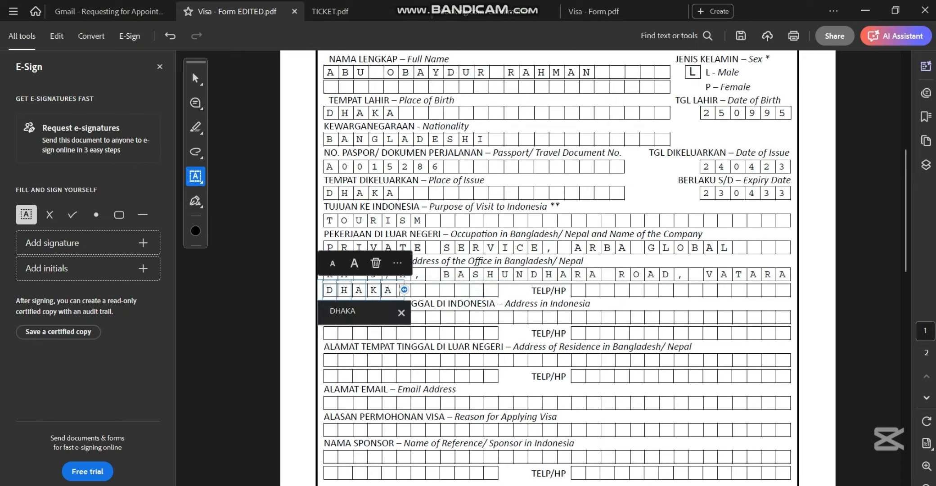
key(Tab)
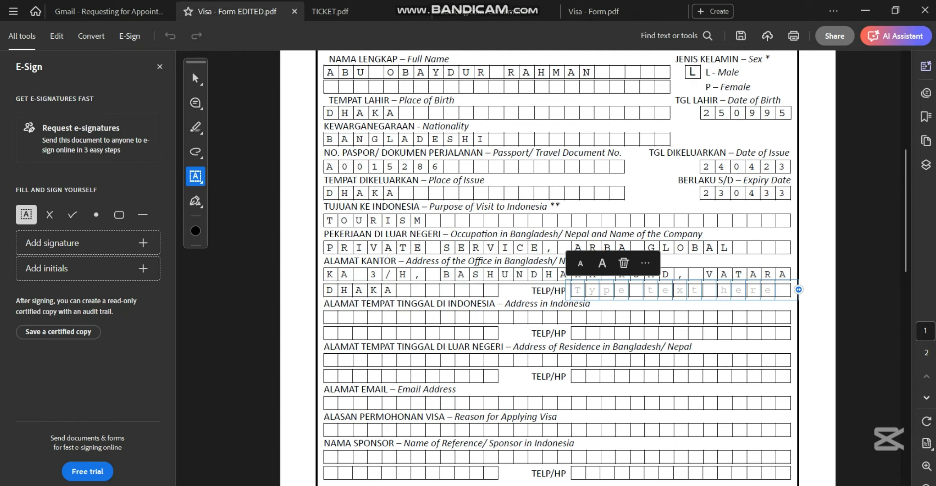
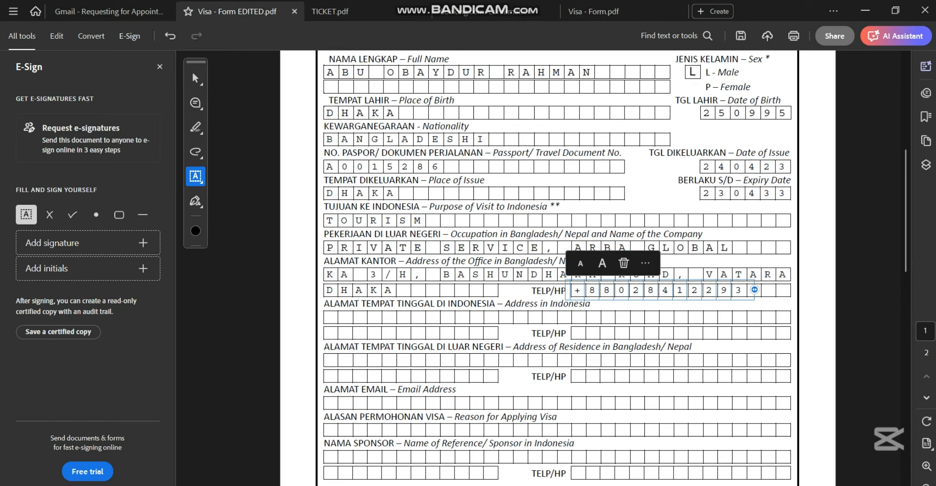
scroll(558, 270, down, 1)
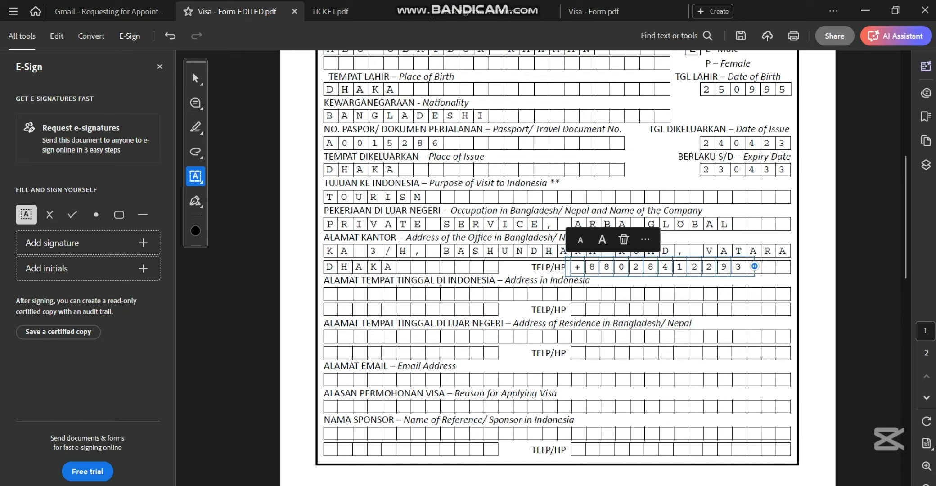
click(332, 293)
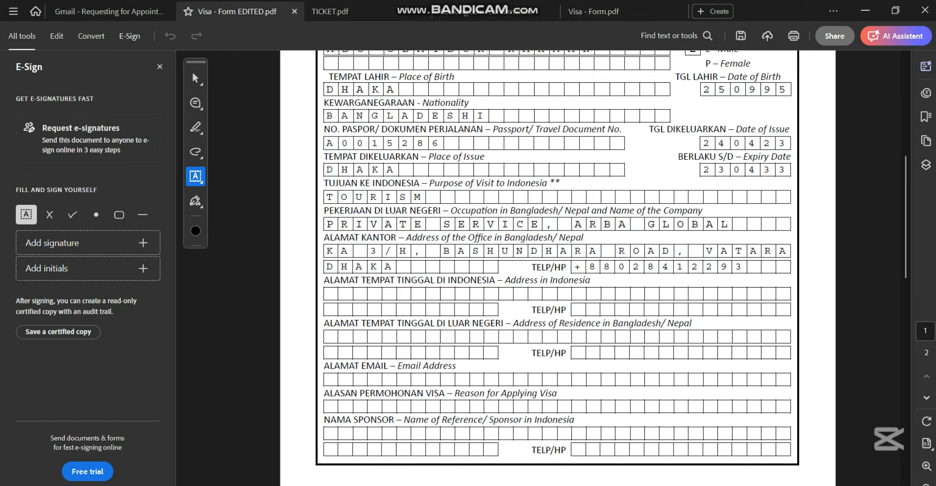
- Enter MALE, INDONESIA as the Indonesian address, taken from the hotel booking confirmation
click(332, 293)
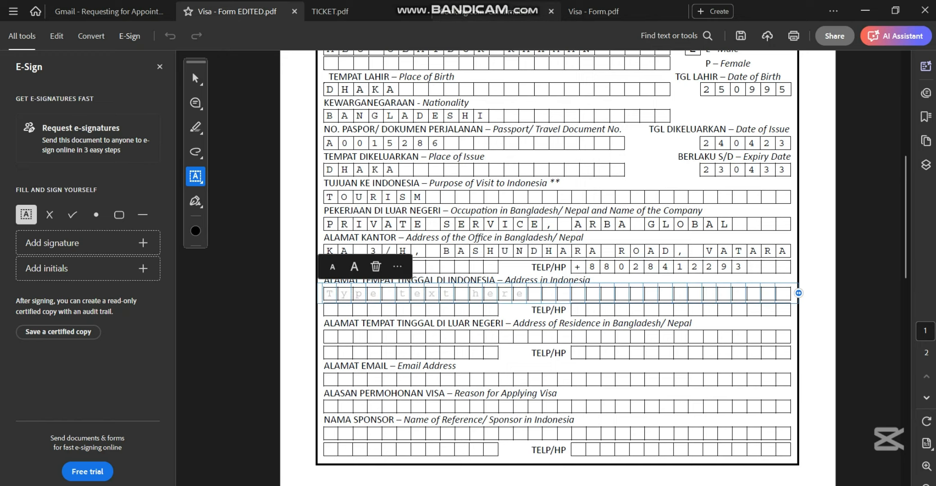
click(494, 11)
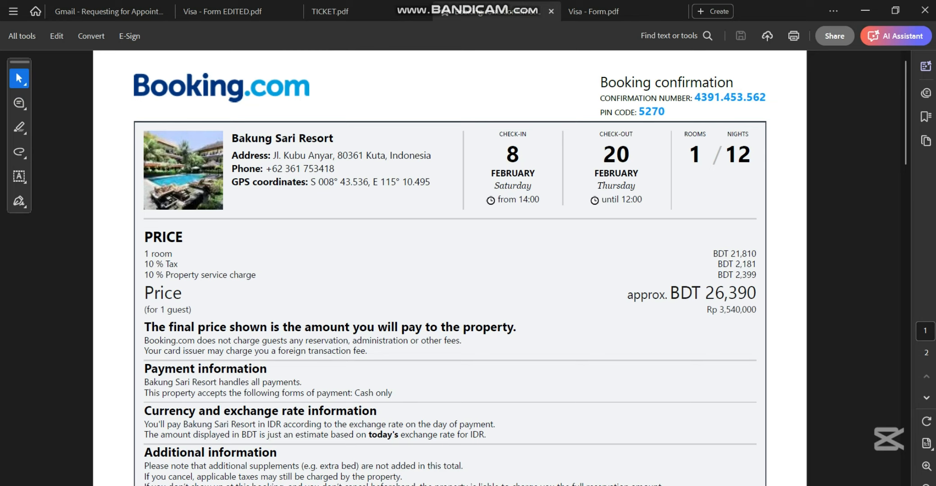
drag(273, 155, 431, 155)
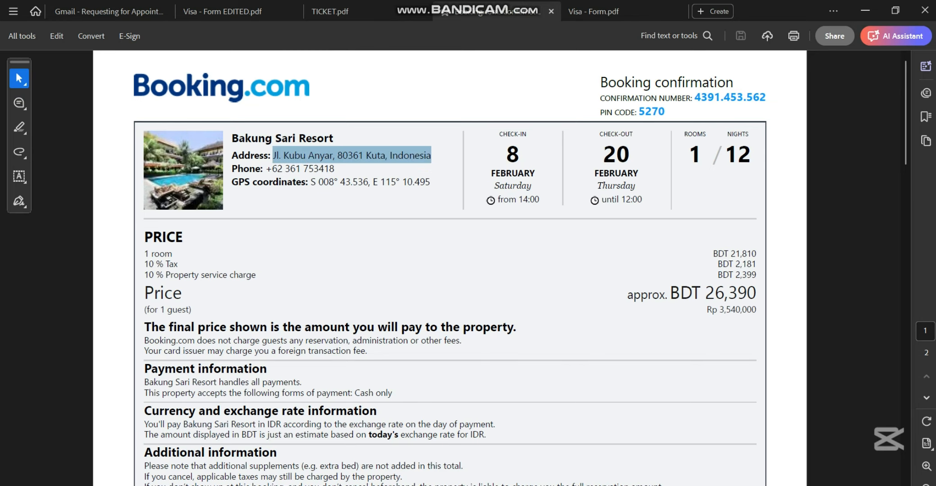
click(222, 11)
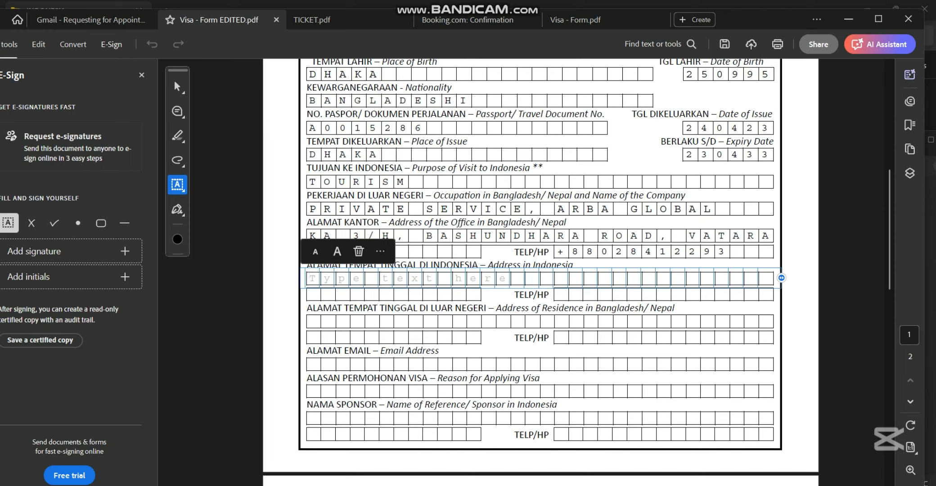
text(MA)
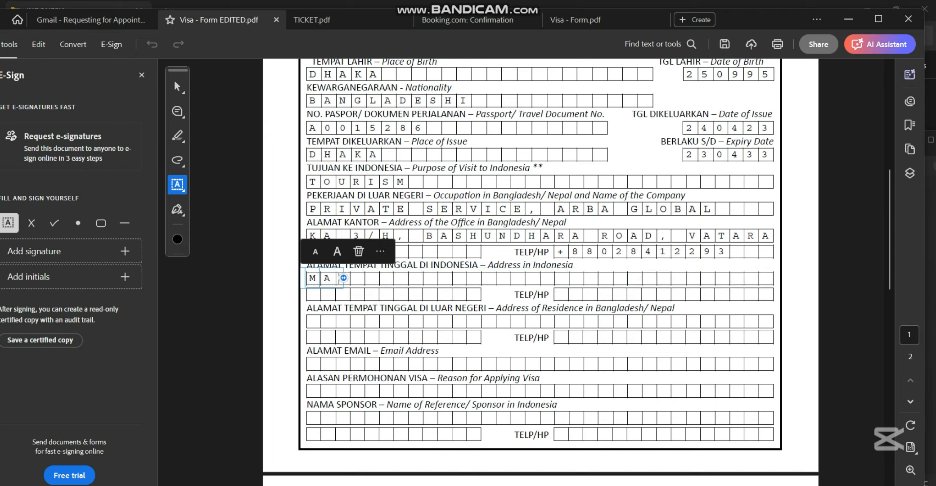
text(LE, )
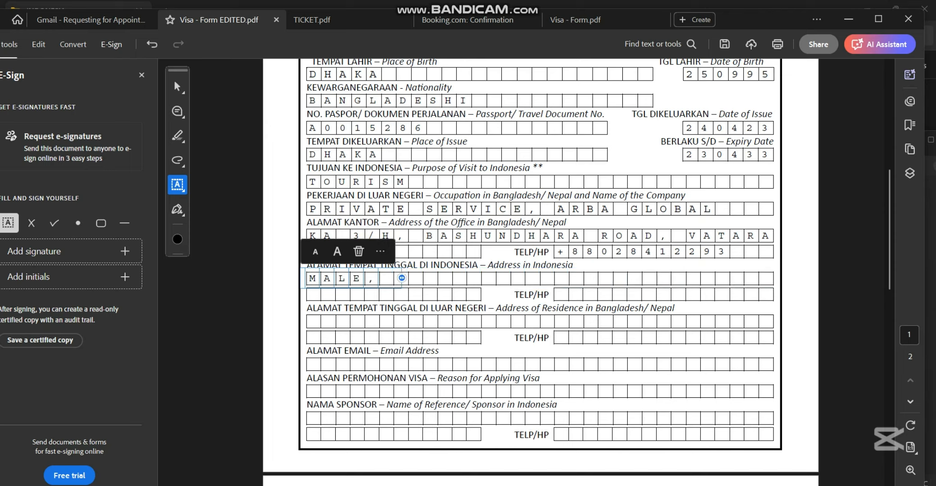
text(INDONESIA)
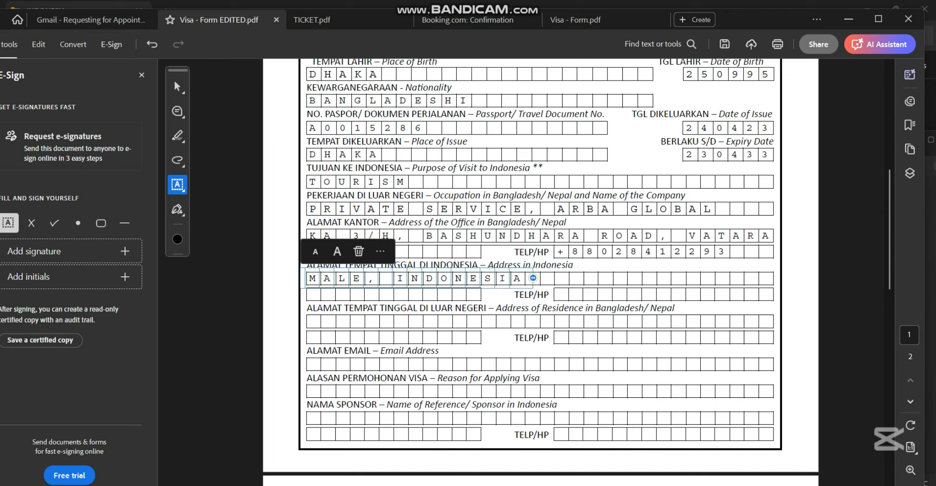
key(Tab)
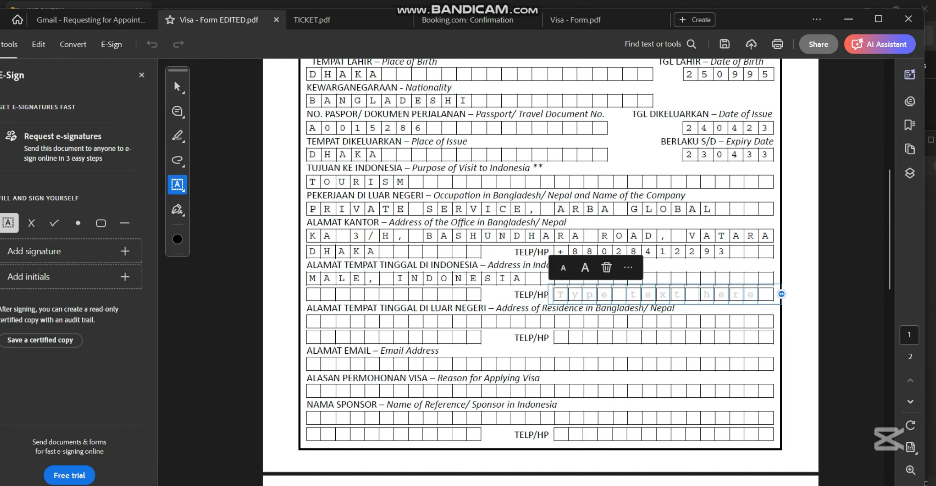
- Copy the hotel's phone number from the booking confirmation into the Indonesia address phone field
click(478, 20)
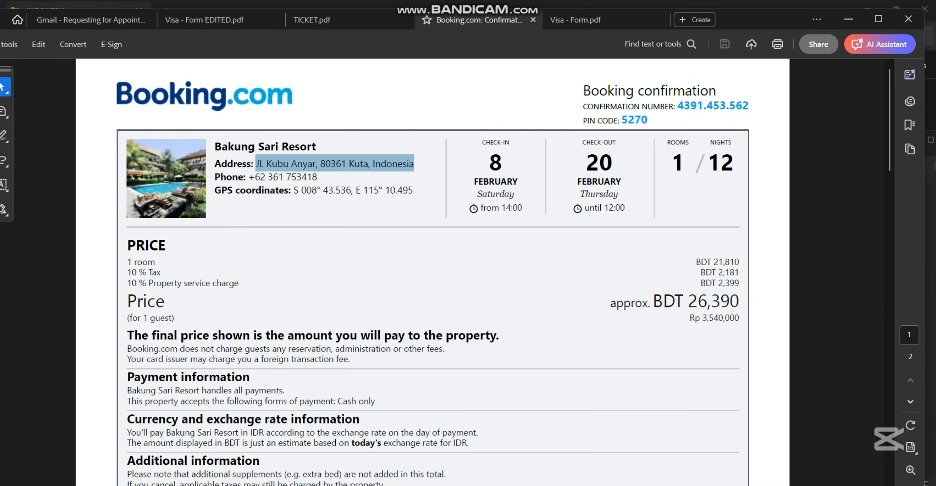
mouse_move(248, 176)
mouse_down()
mouse_move(320, 191)
mouse_move(320, 163)
mouse_move(320, 191)
mouse_move(320, 163)
mouse_move(318, 177)
mouse_up()
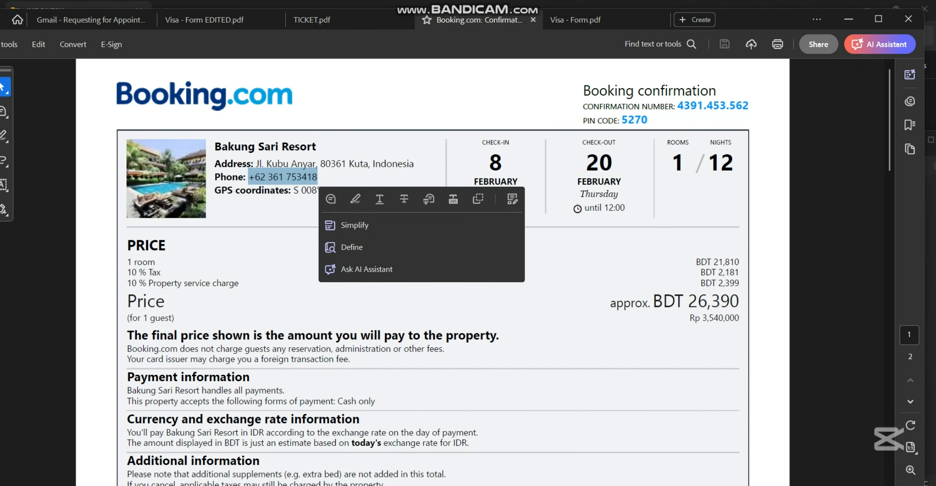
click(207, 20)
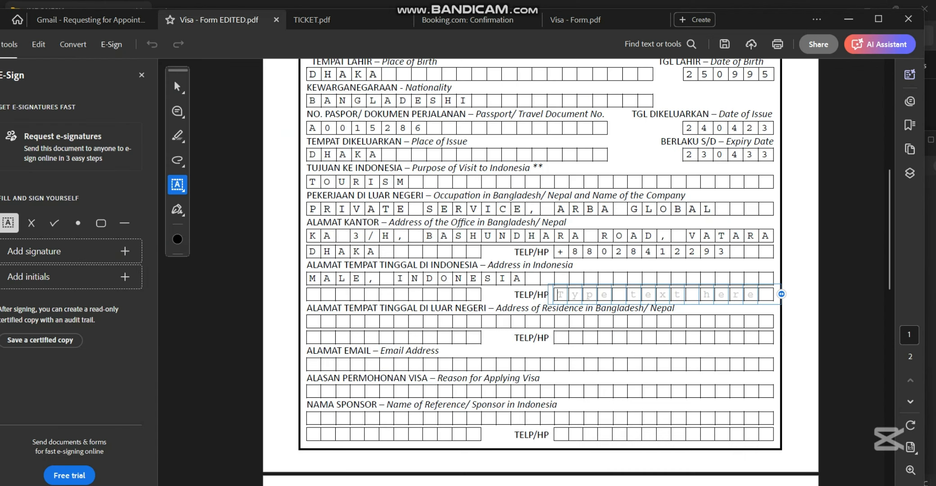
scroll(540, 270, down, 1)
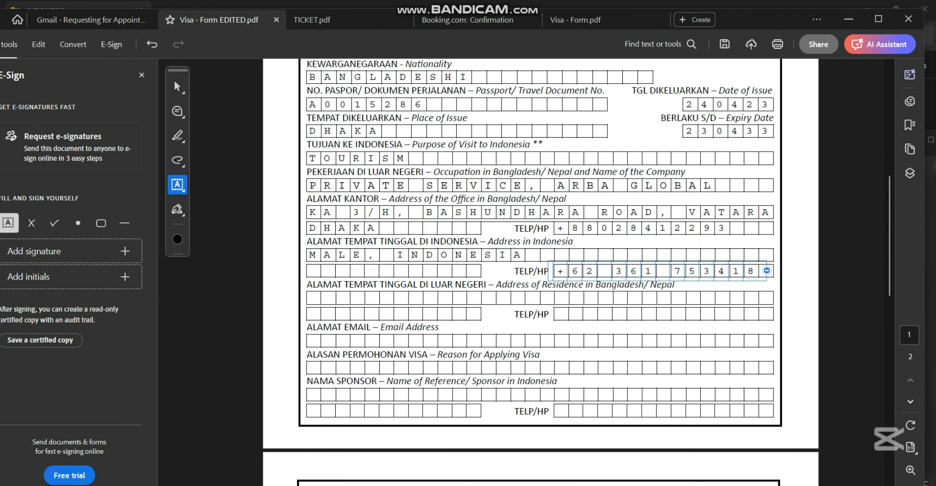
- Enter the residence street address in Bangladesh, trimming the stray fragment, with DHAKA below
click(314, 298)
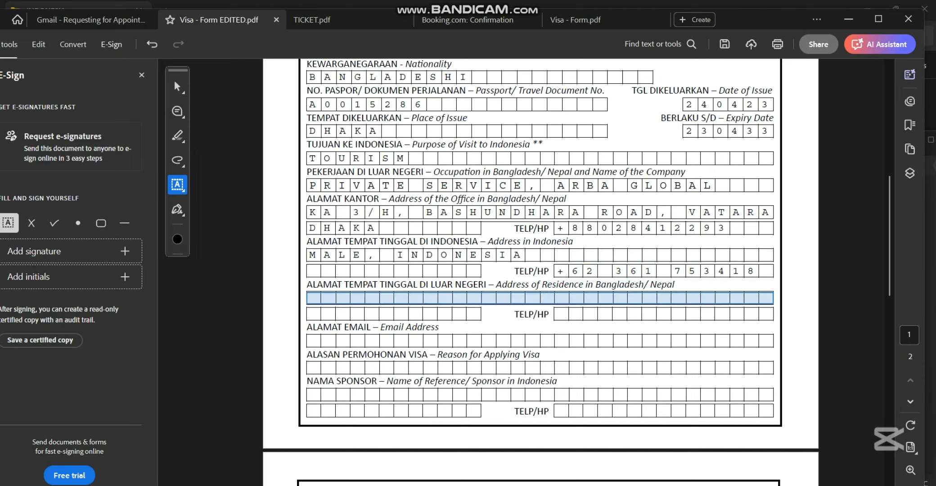
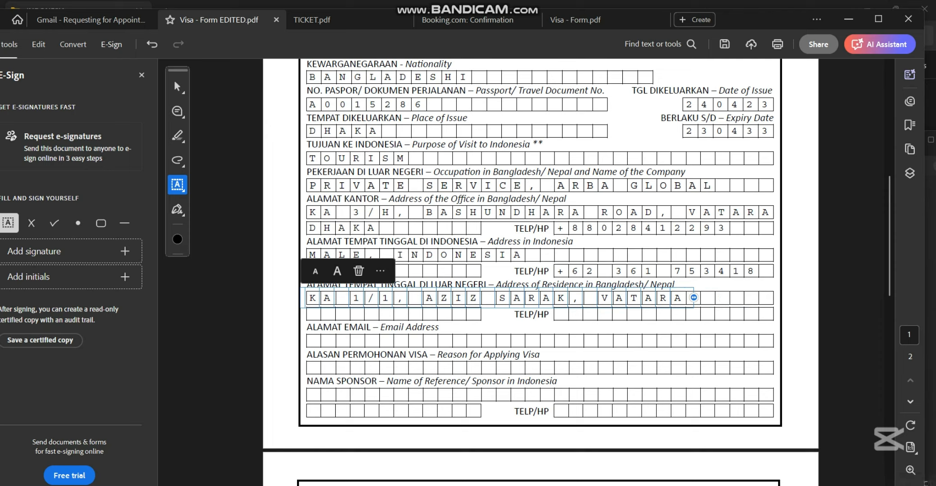
key(Return)
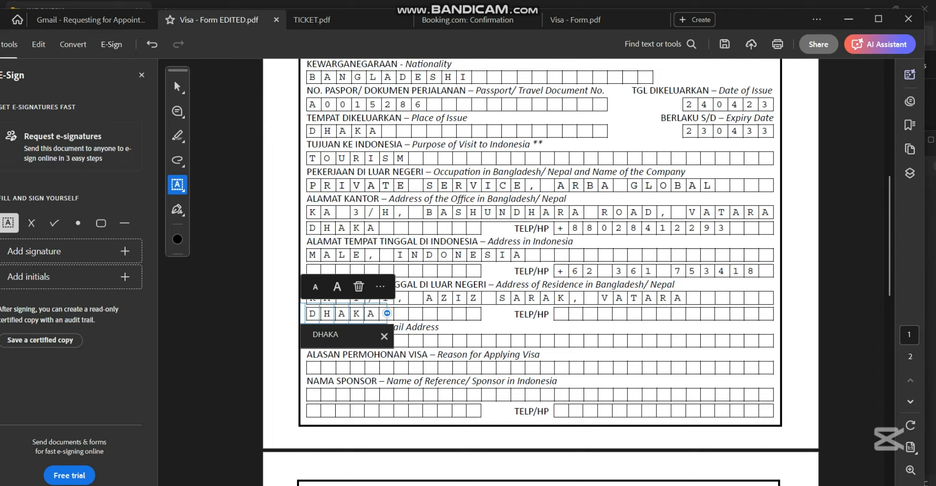
key(Down)
key(Return)
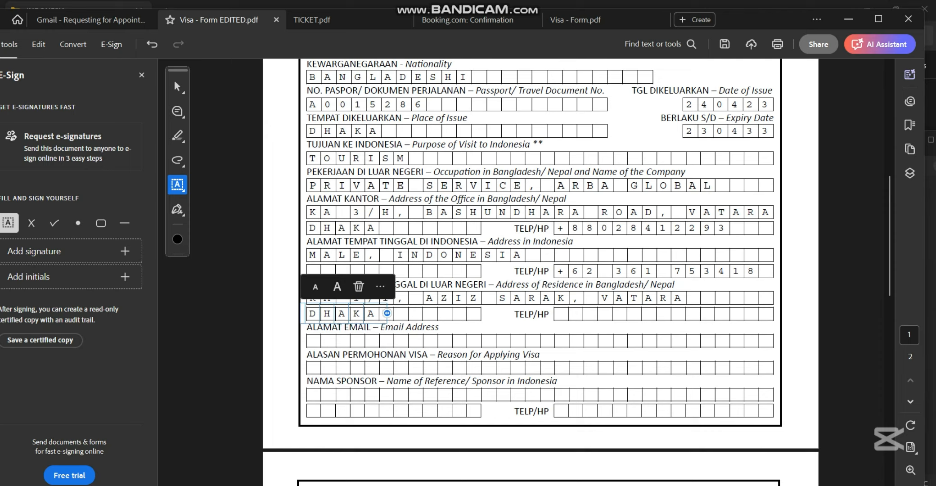
- Enter the residence phone number in the TELP/HP field
key(Tab)
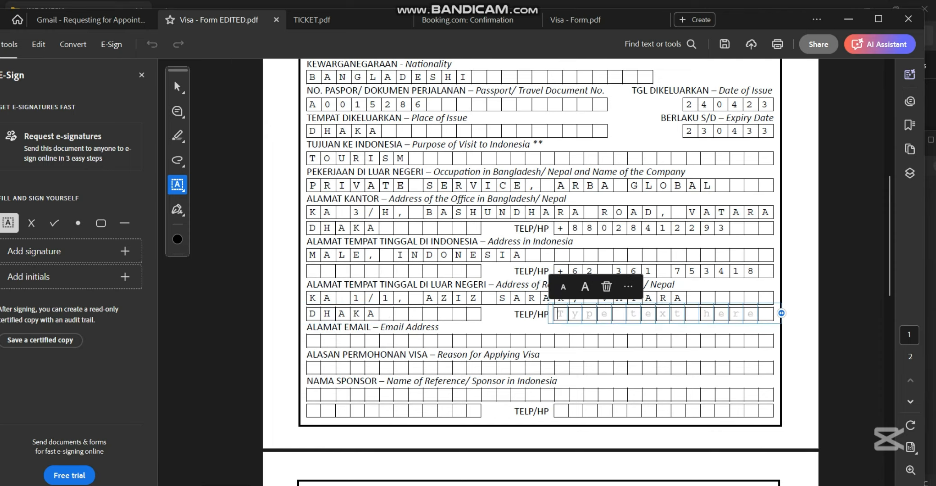
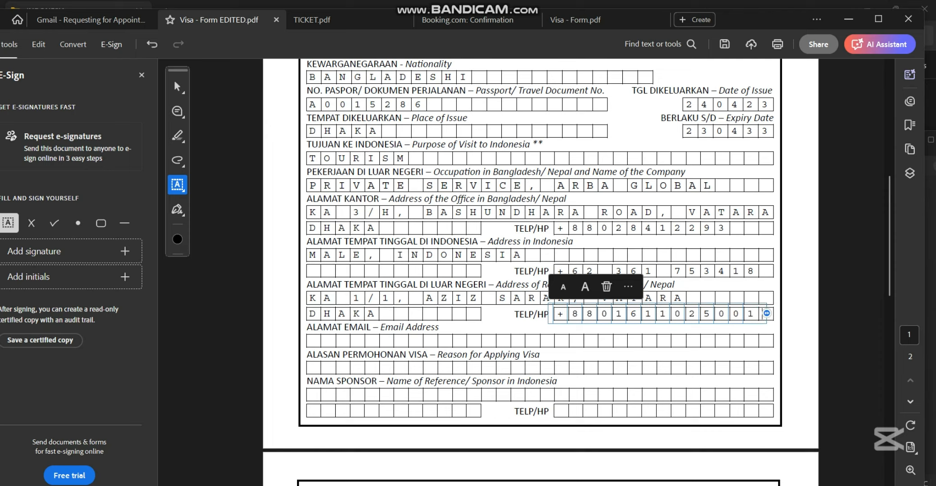
key(Tab)
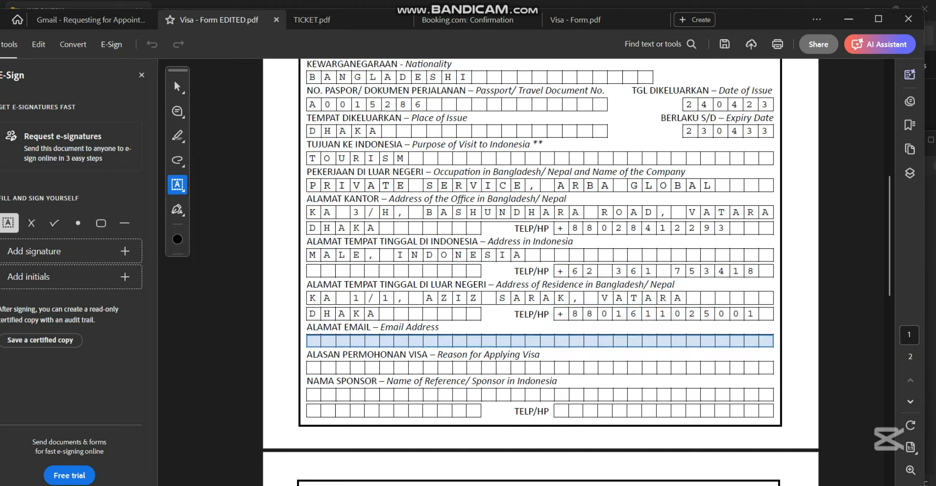
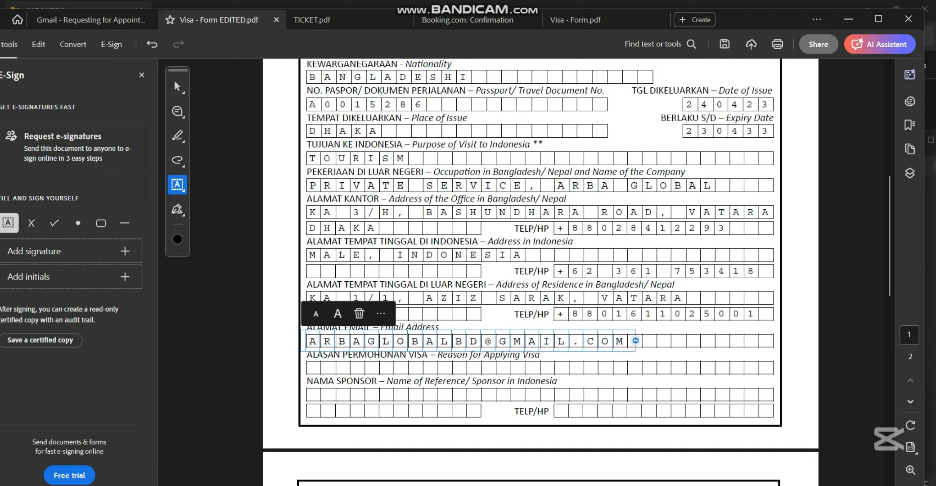
- Enter the applicant's email address, then TOURISM as the reason for applying
click(540, 367)
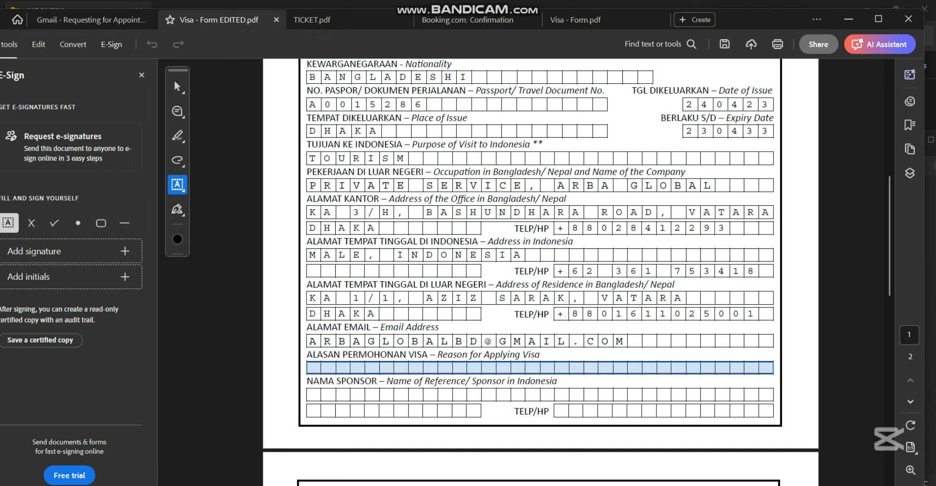
click(540, 368)
scroll(540, 367, down, 1)
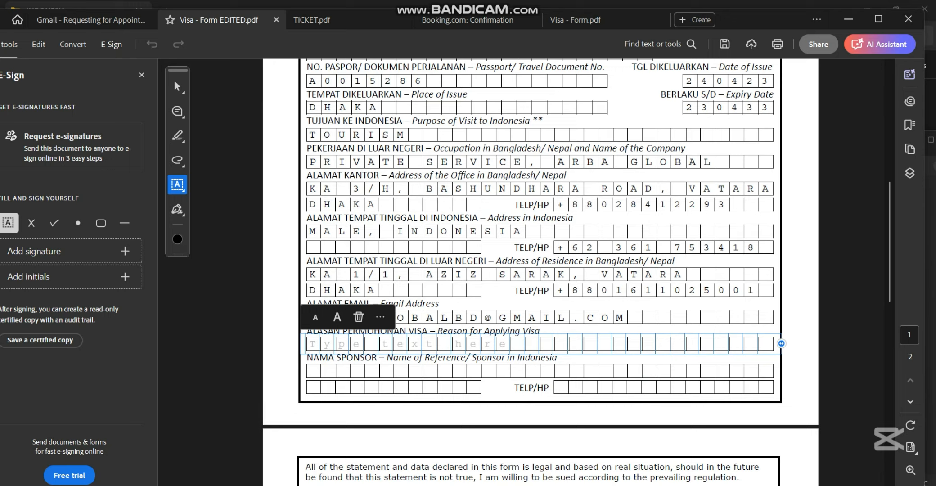
text(TOURI)
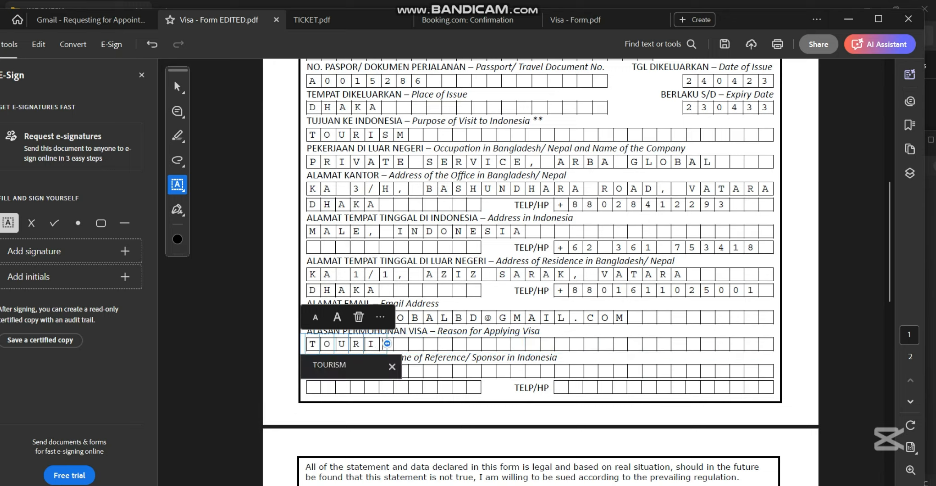
text(SM)
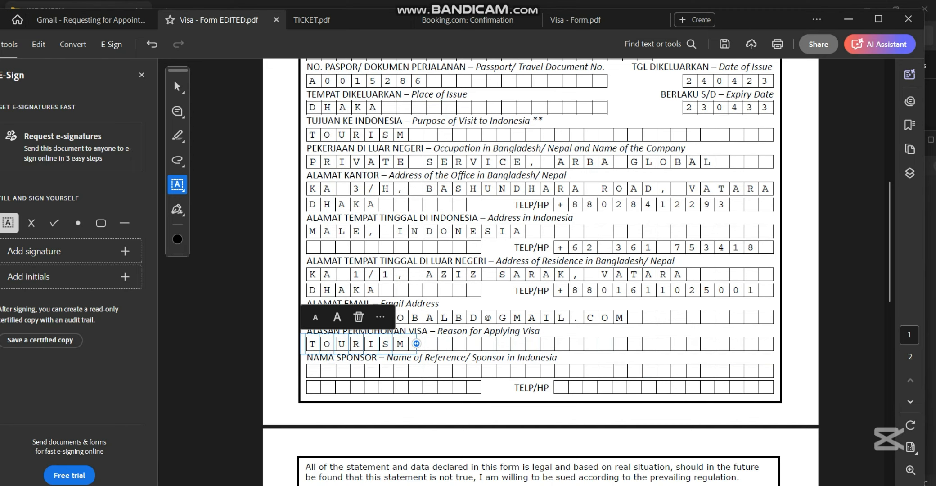
scroll(540, 270, down, 1)
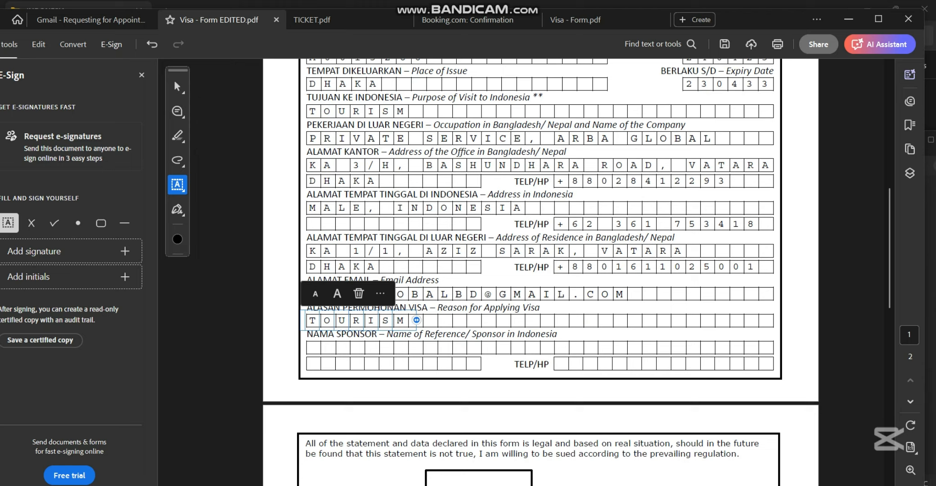
click(540, 347)
- Enter N/A as the sponsor name, correcting the mistyped entry
click(540, 347)
text(N )
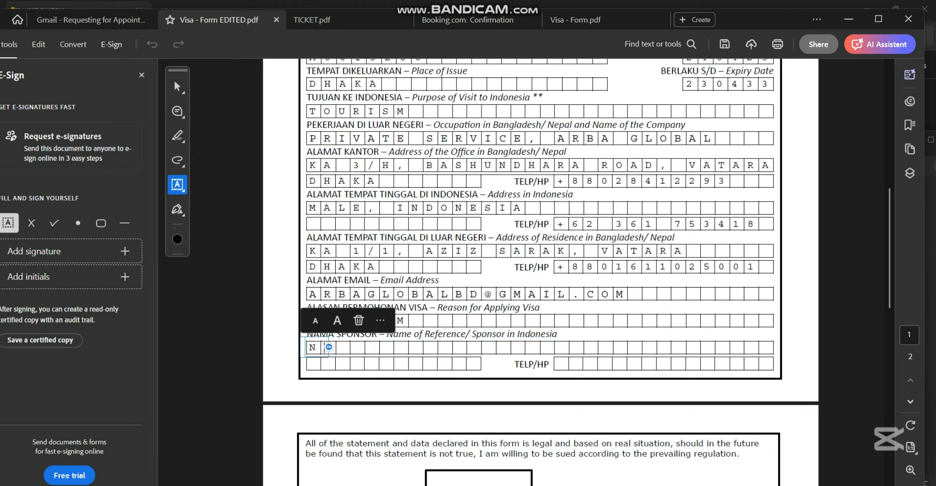
text(A)
key(BackSpace)
text(/A)
scroll(539, 272, down, 1)
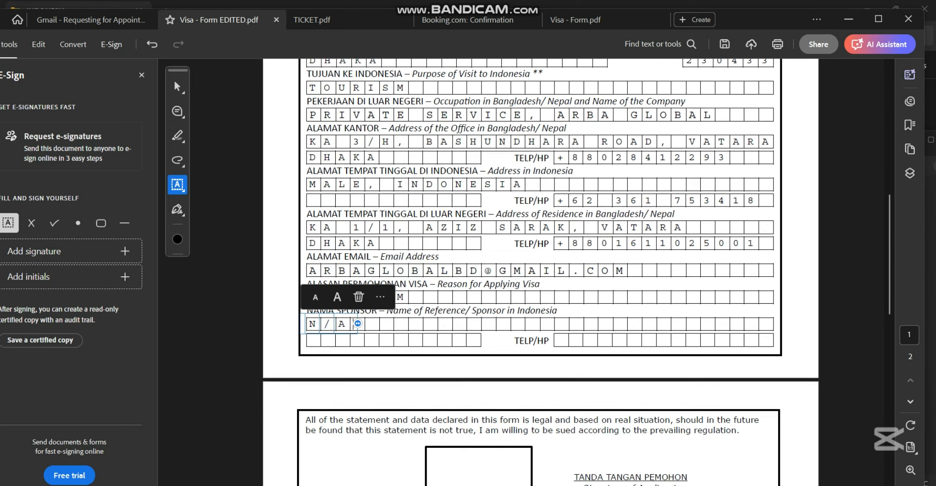
scroll(540, 272, up, 5)
scroll(540, 272, down, 9)
scroll(540, 272, down, 4)
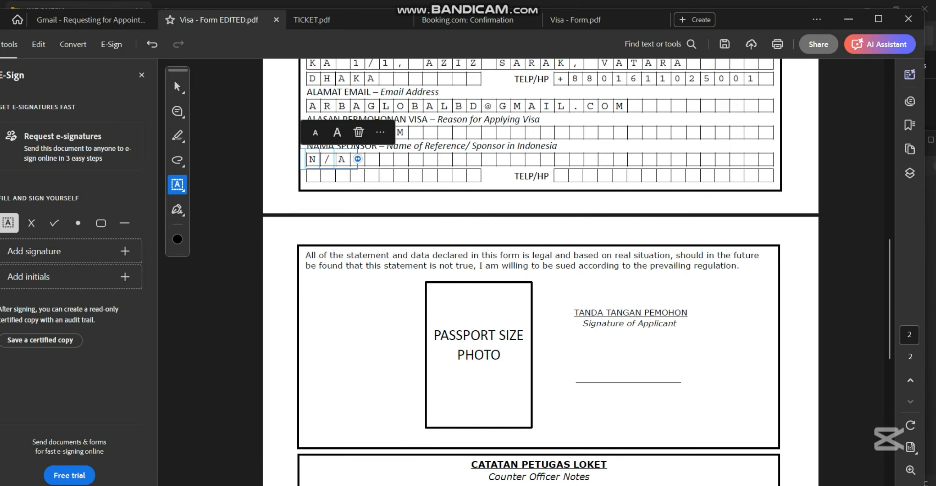
- Save the form to commit the N/A sponsor entry, then review page 2's photo and officer notes
key(ctrl+s)
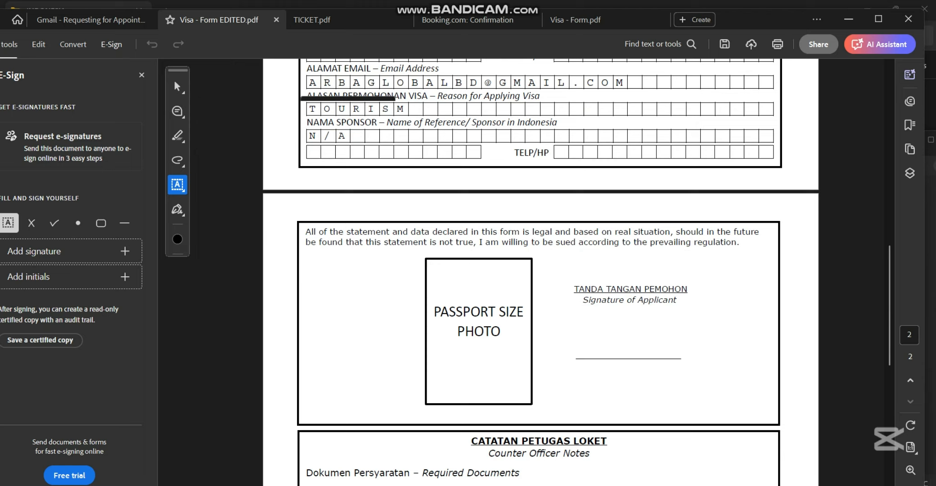
scroll(540, 272, down, 1)
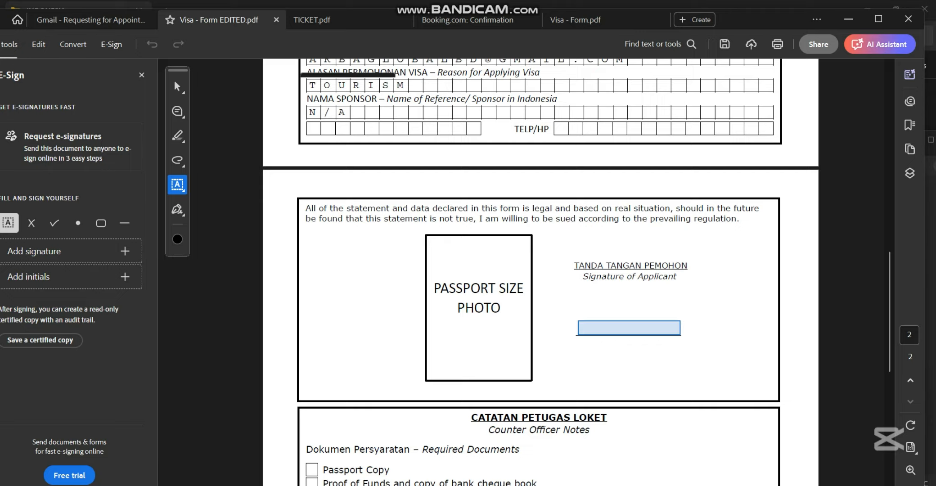
scroll(540, 272, down, 1)
scroll(540, 272, down, 10)
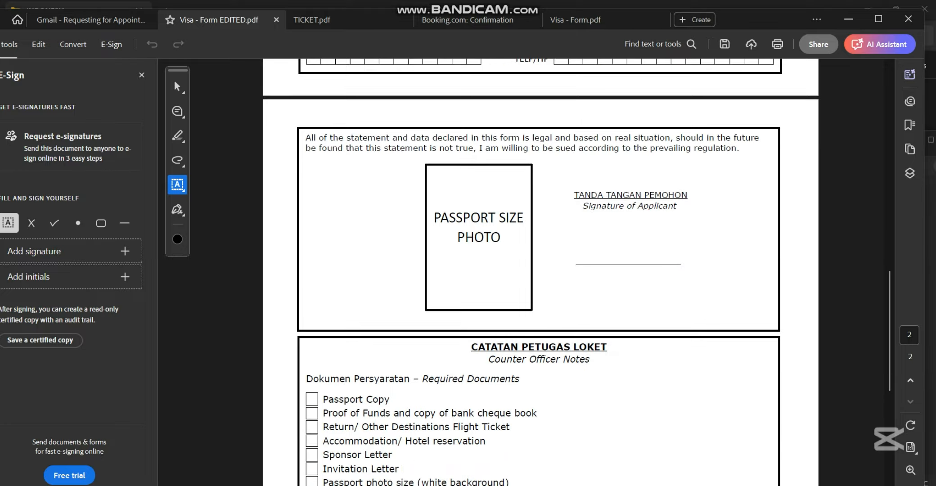
scroll(540, 272, up, 6)
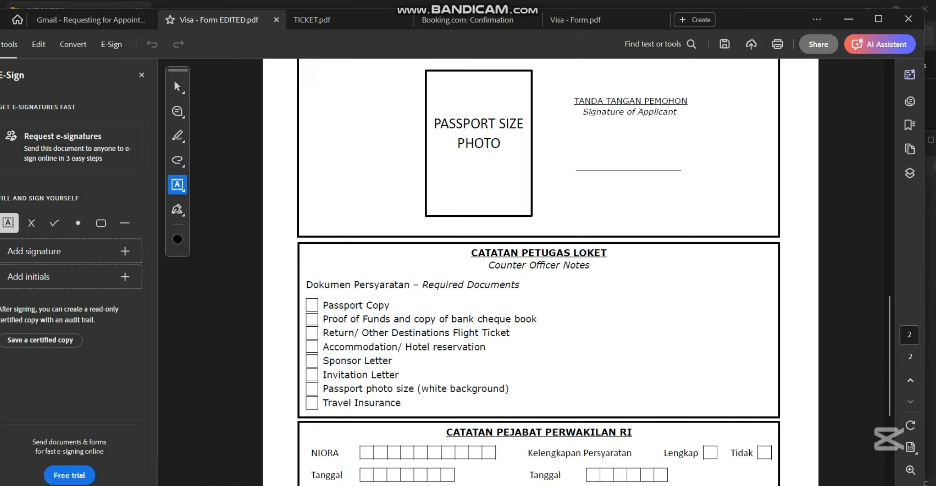
scroll(540, 272, down, 7)
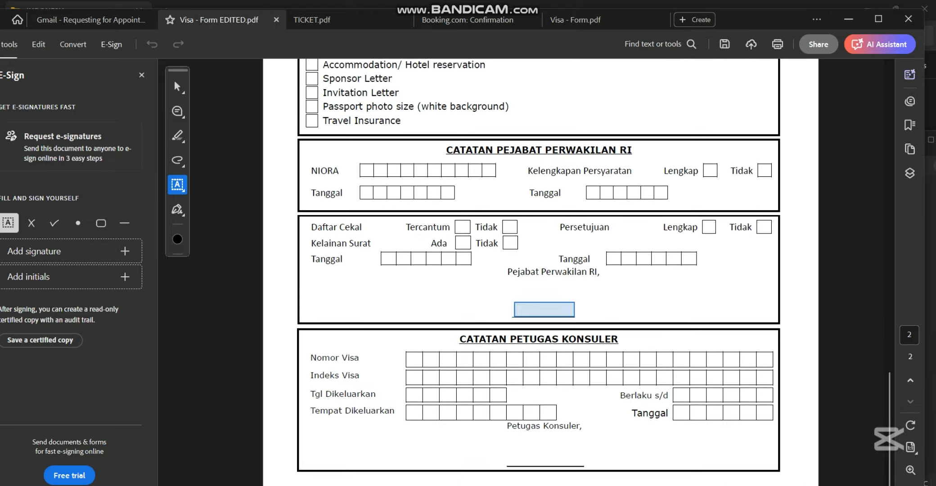
scroll(540, 272, up, 7)
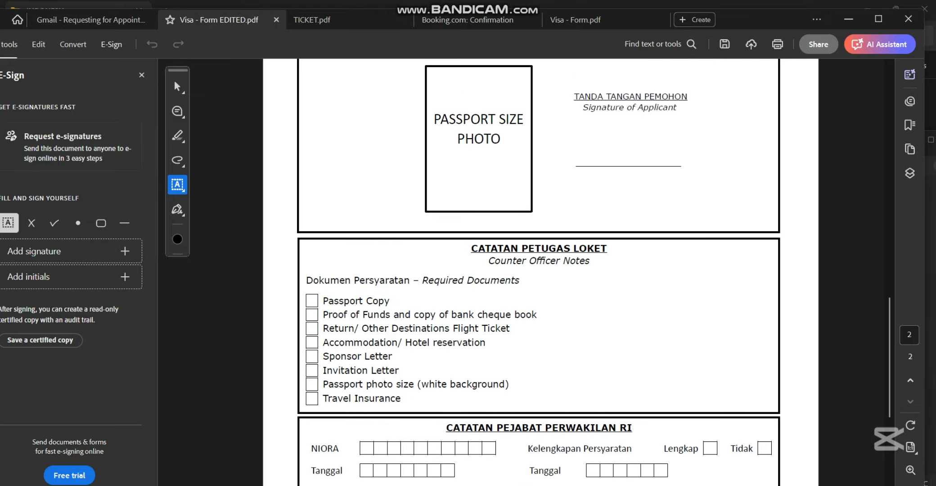